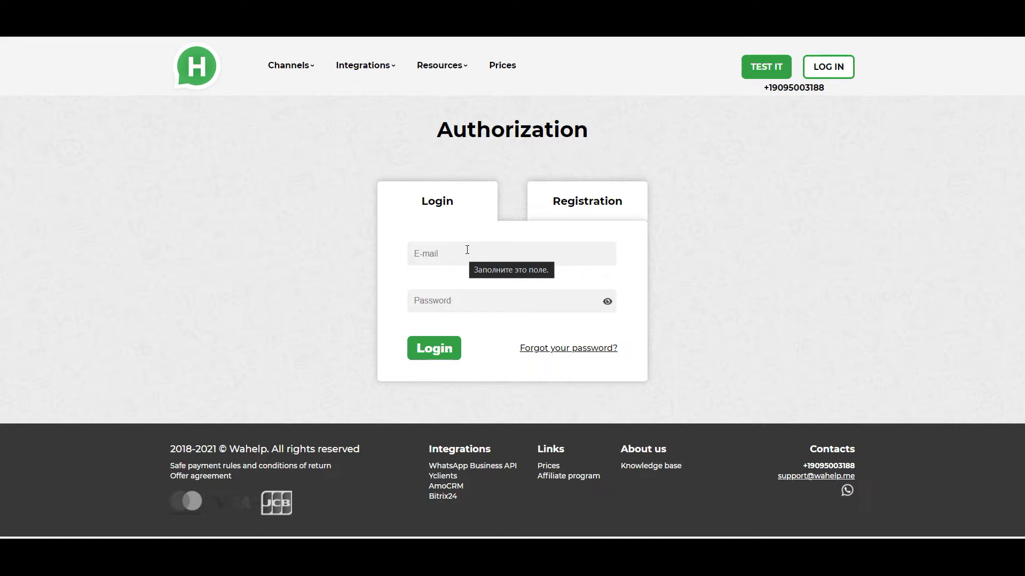
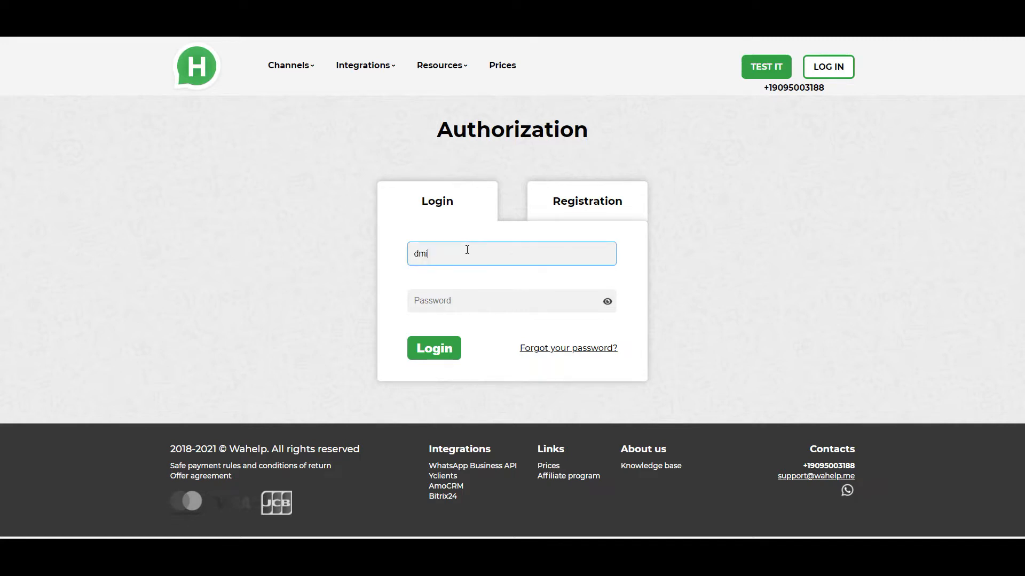
Log in to the Wahelp account with the account e-mail and password
left_click(494, 299)
key("ctrl+v")
left_click(426, 347)
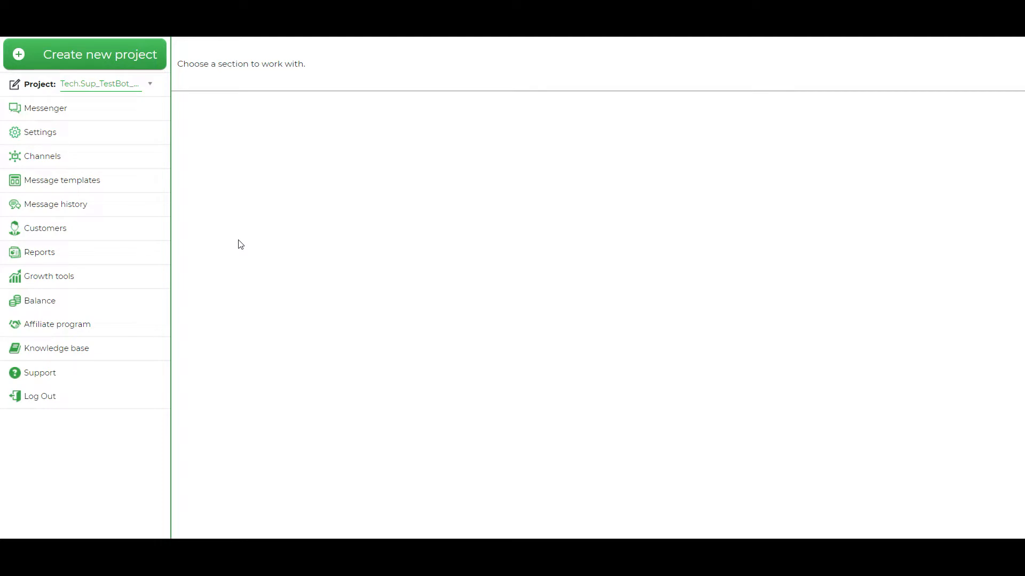
Select the Tech.Sup test bot project and open its message templates for YC (reminders BEFORE visit)
left_click(129, 84)
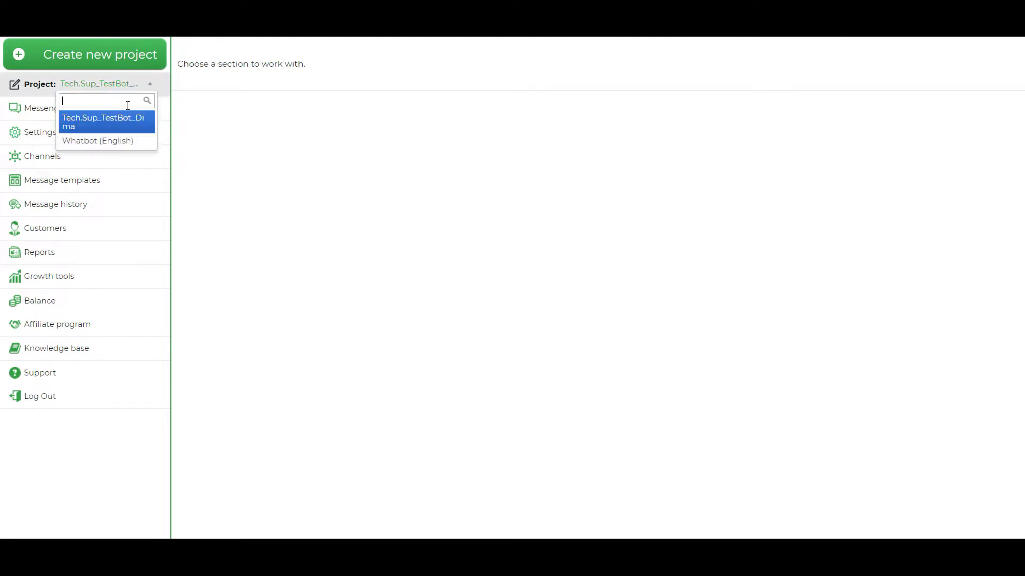
left_click(103, 124)
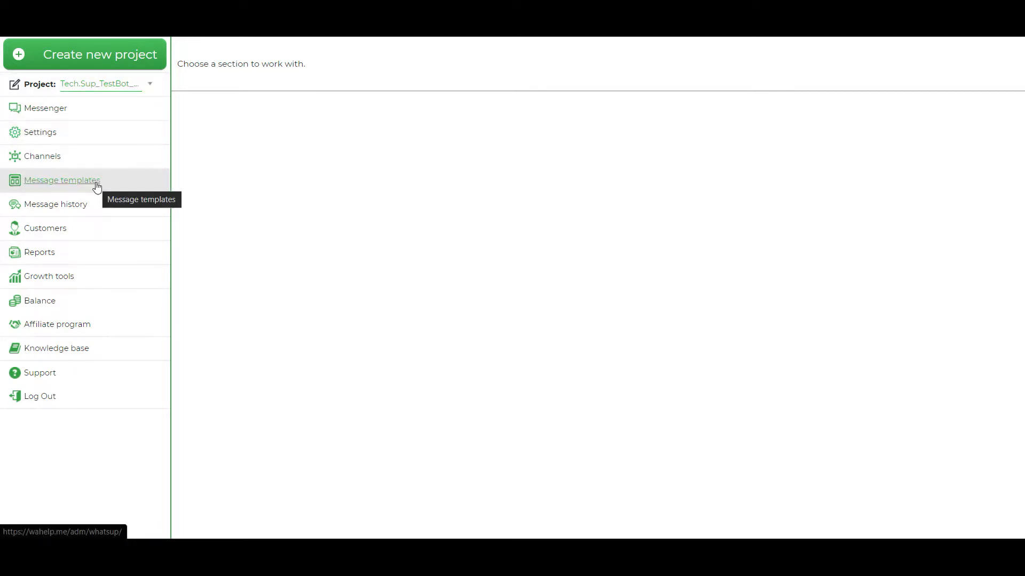
left_click(97, 183)
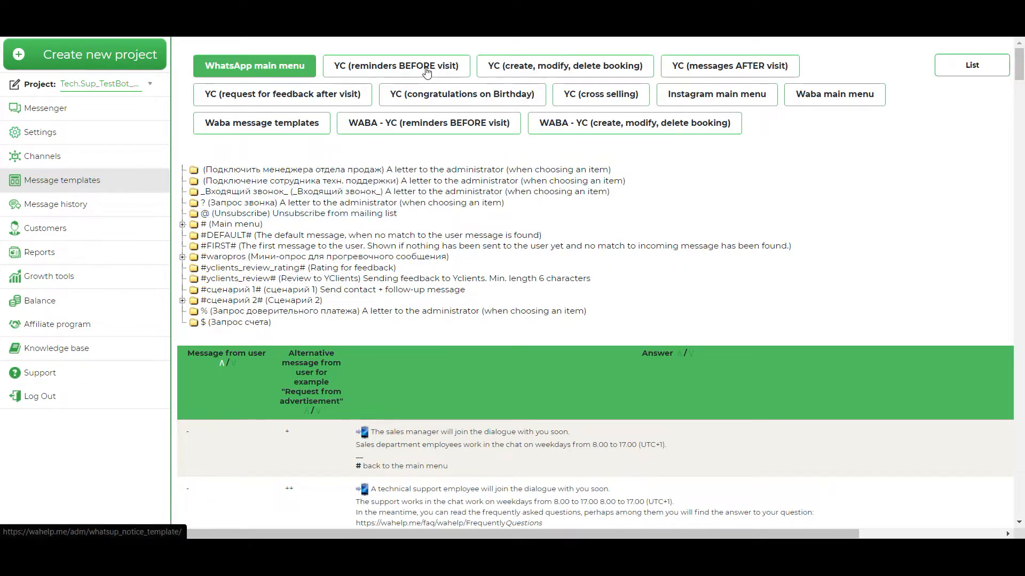
left_click(427, 69)
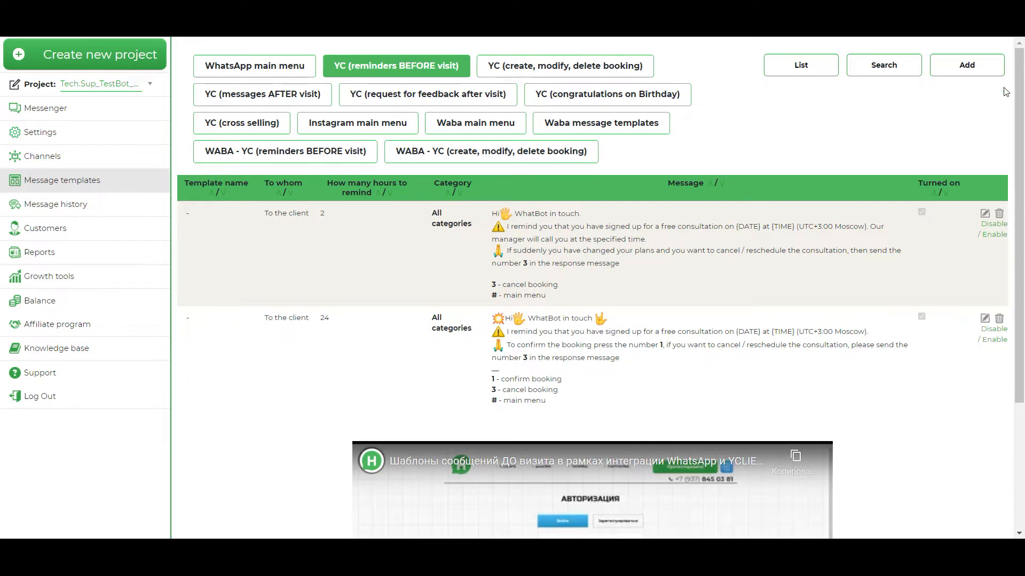
Start a new reminder template named "test" addressed to the client
left_click(973, 70)
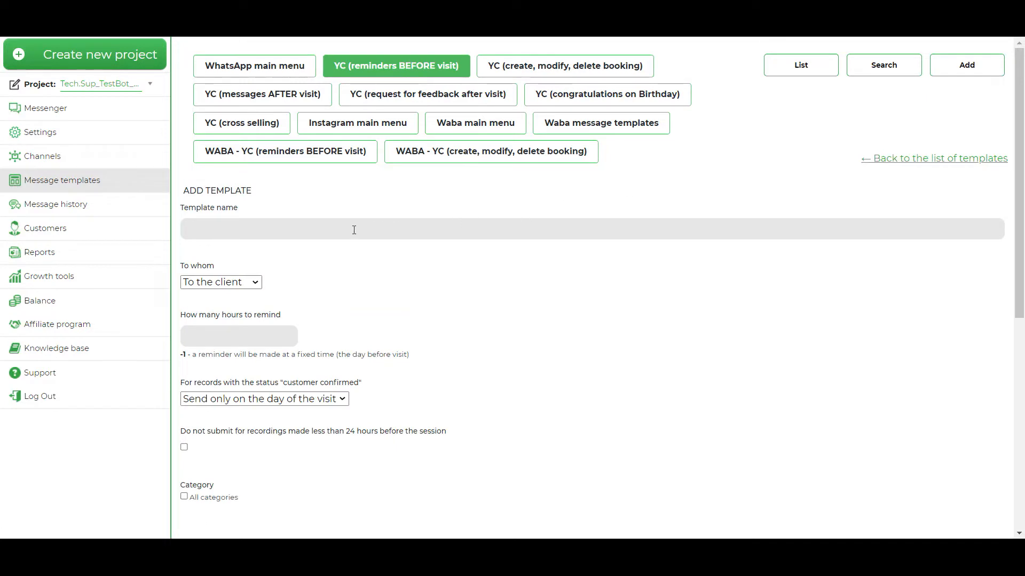
left_click(346, 231)
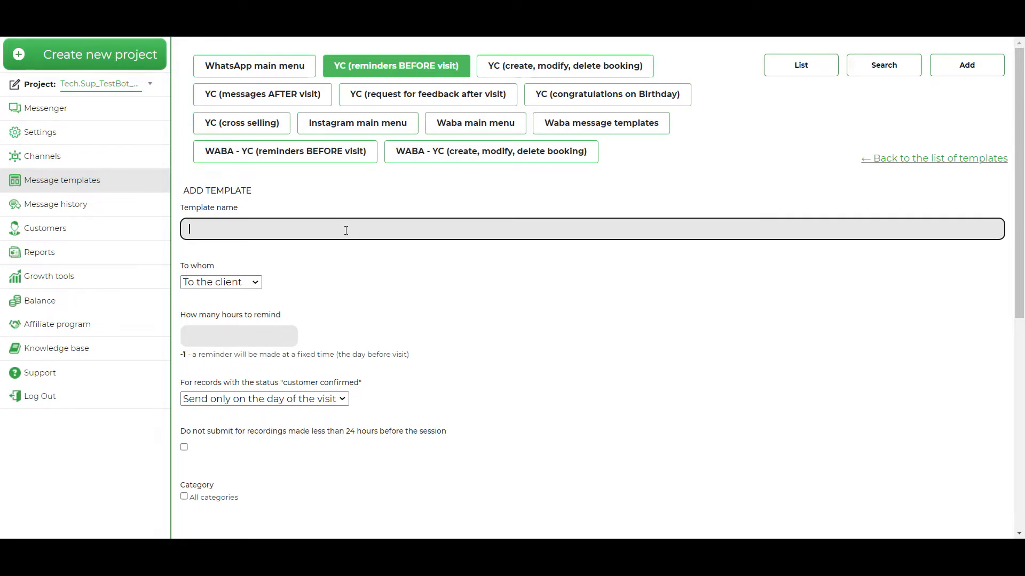
type("test")
left_click(254, 284)
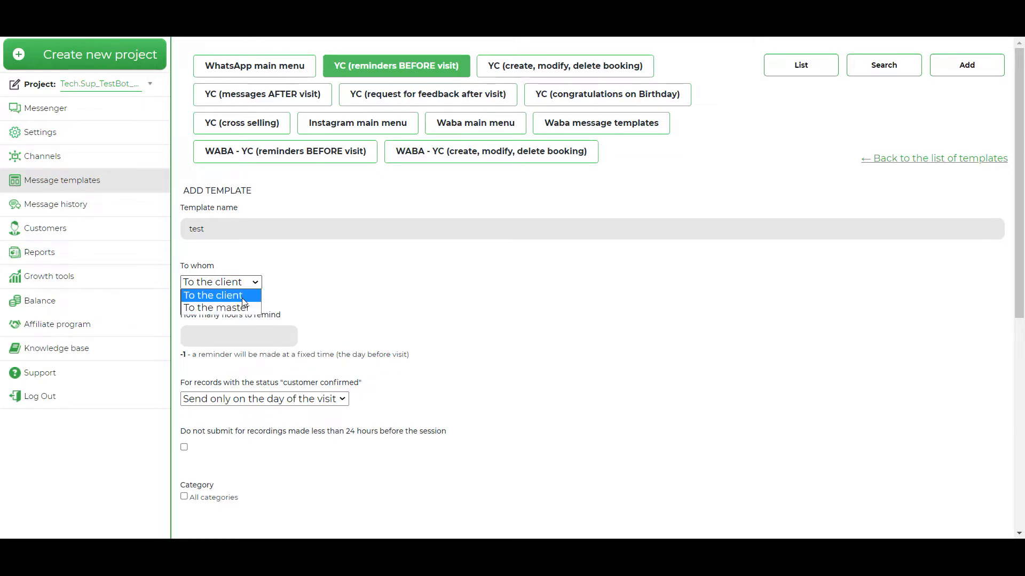
left_click(243, 299)
Set the template to remind 24 hours before the visit and apply it to all categories
scroll(247, 273, "down", 1)
left_click(247, 270)
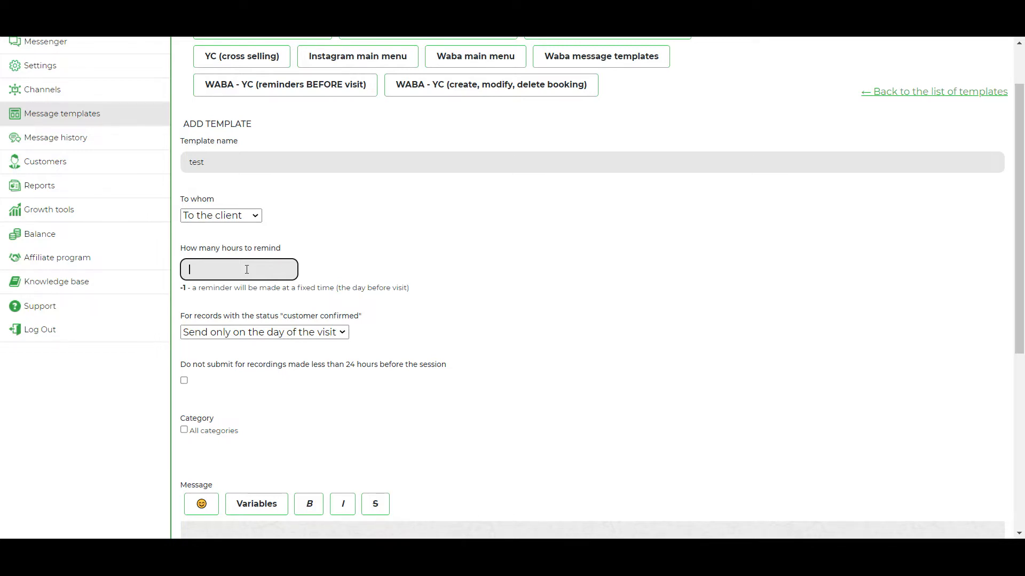
type("24")
left_click(185, 430)
Copy the prepared reminder text from the Word document and paste it into the "test" template's message
scroll(267, 389, "down", 3)
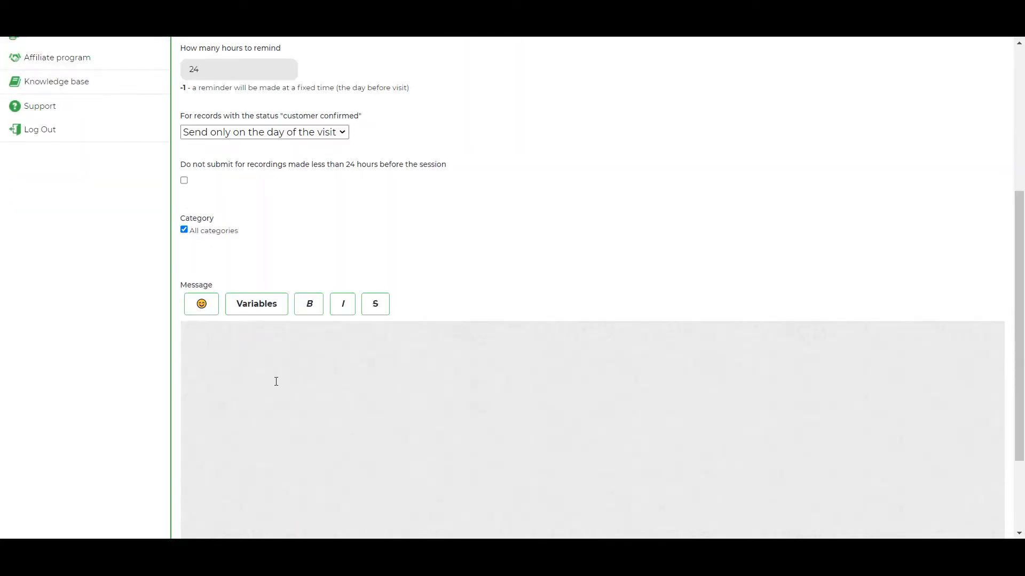
scroll(275, 381, "down", 1)
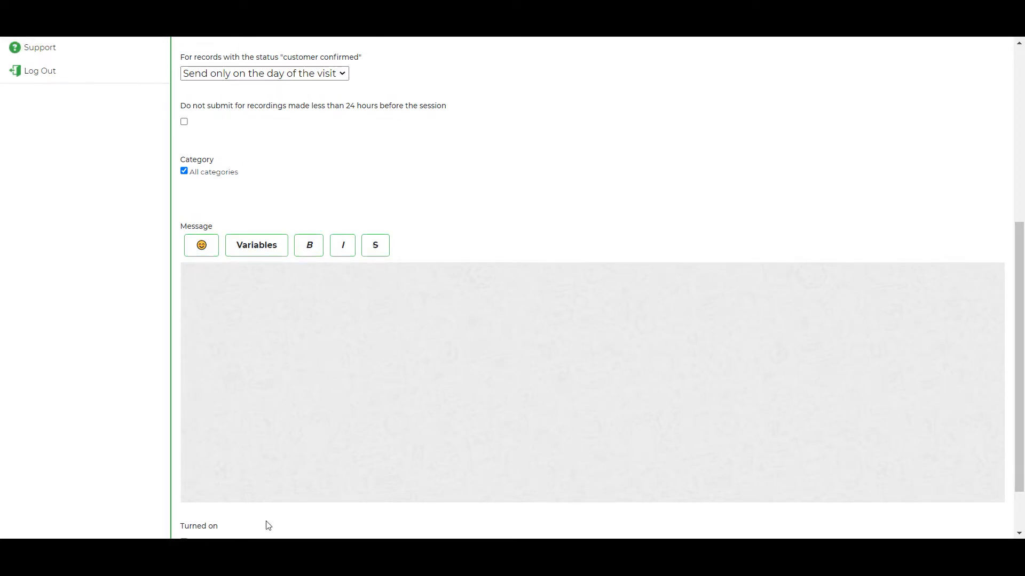
left_click(323, 564)
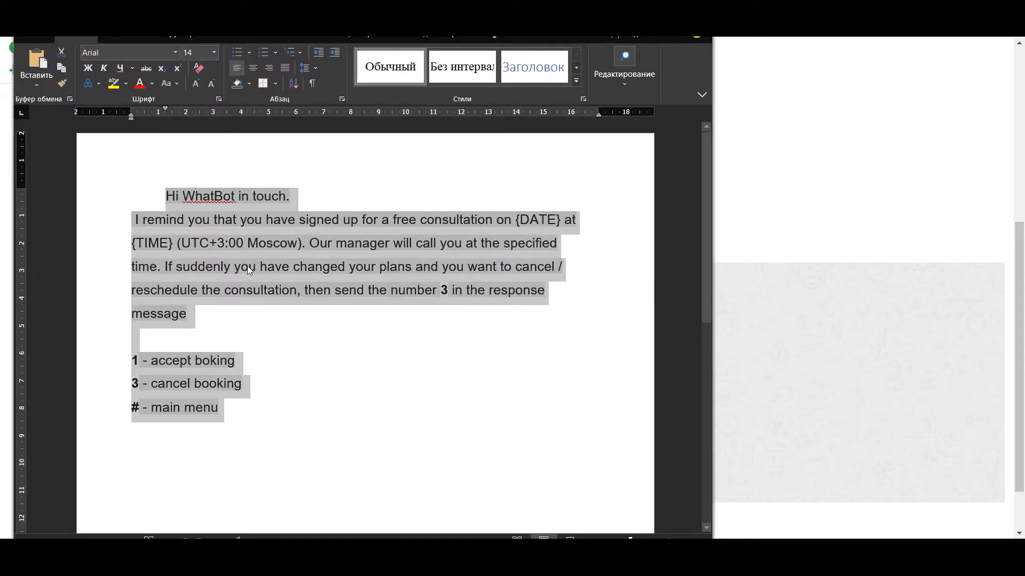
key("ctrl+c")
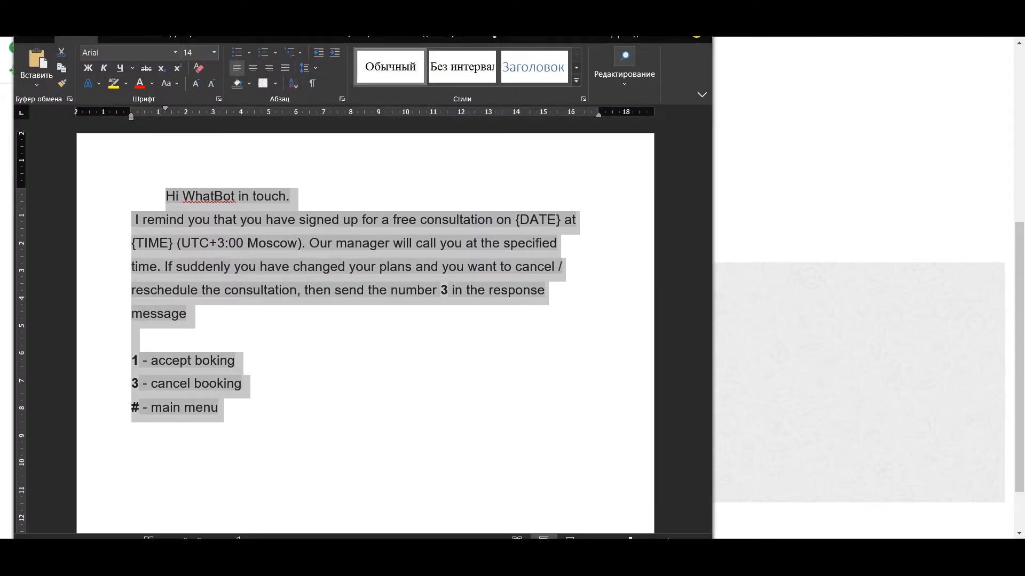
key("alt+Tab")
key("ctrl+v")
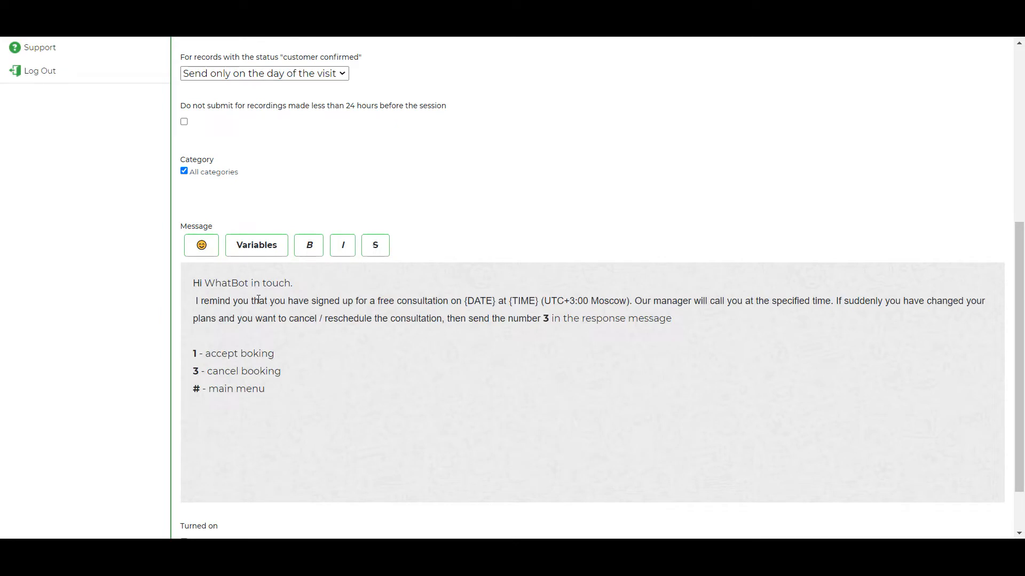
Turn on the "test" template, add it, and review it in the template list
scroll(286, 333, "down", 2)
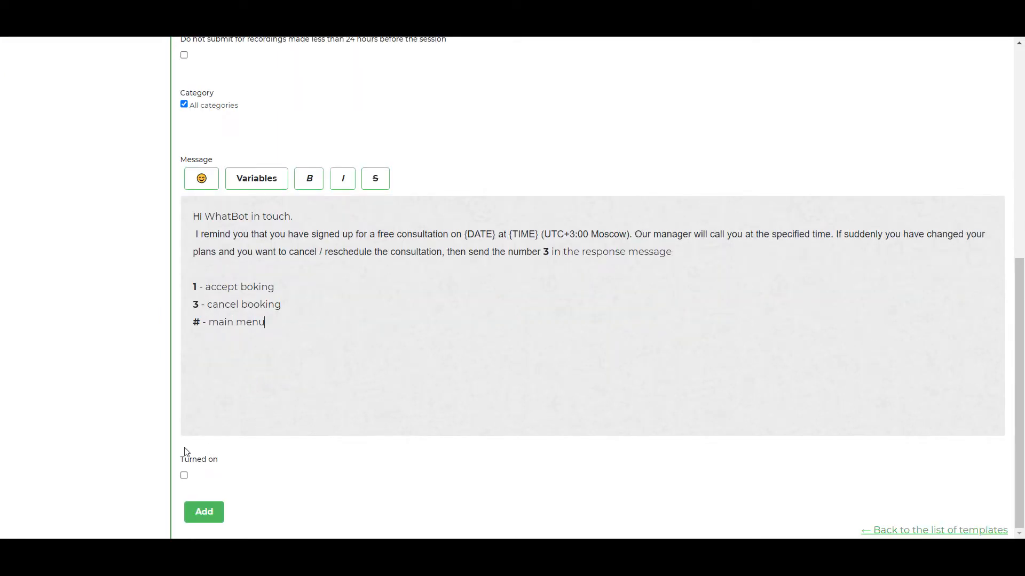
left_click(183, 477)
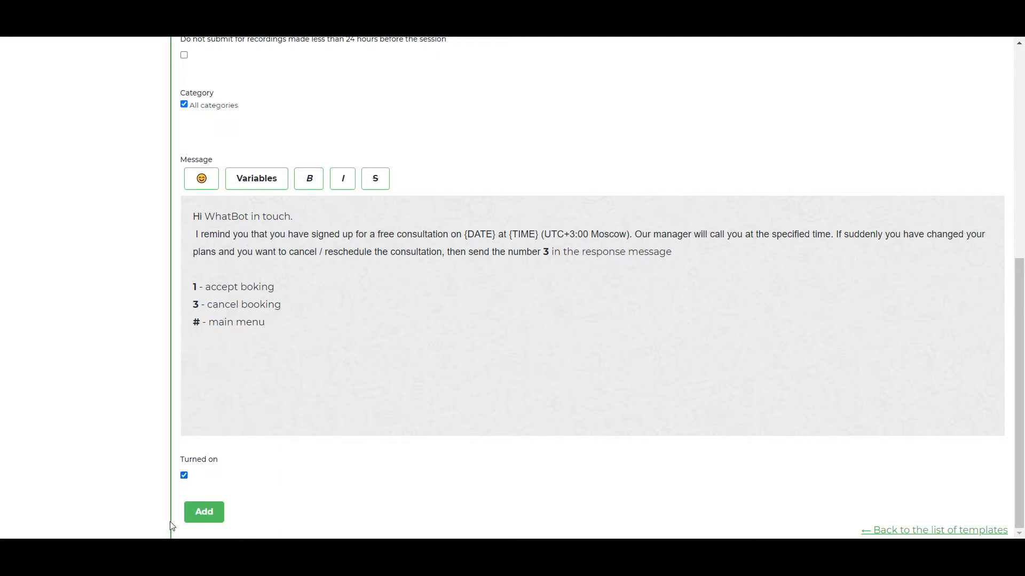
left_click(208, 514)
scroll(481, 280, "down", 2)
scroll(491, 234, "up", 2)
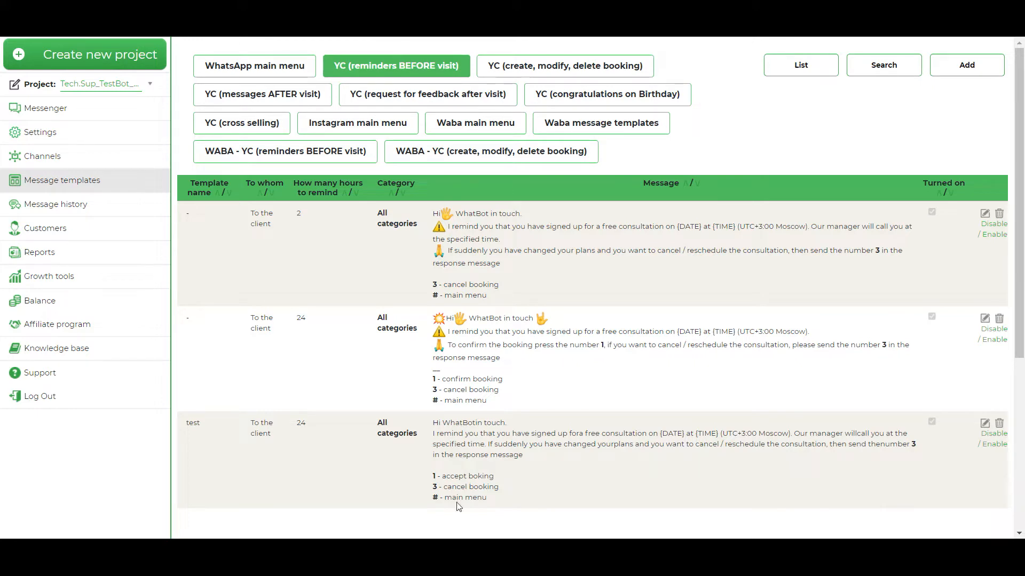
scroll(406, 391, "down", 1)
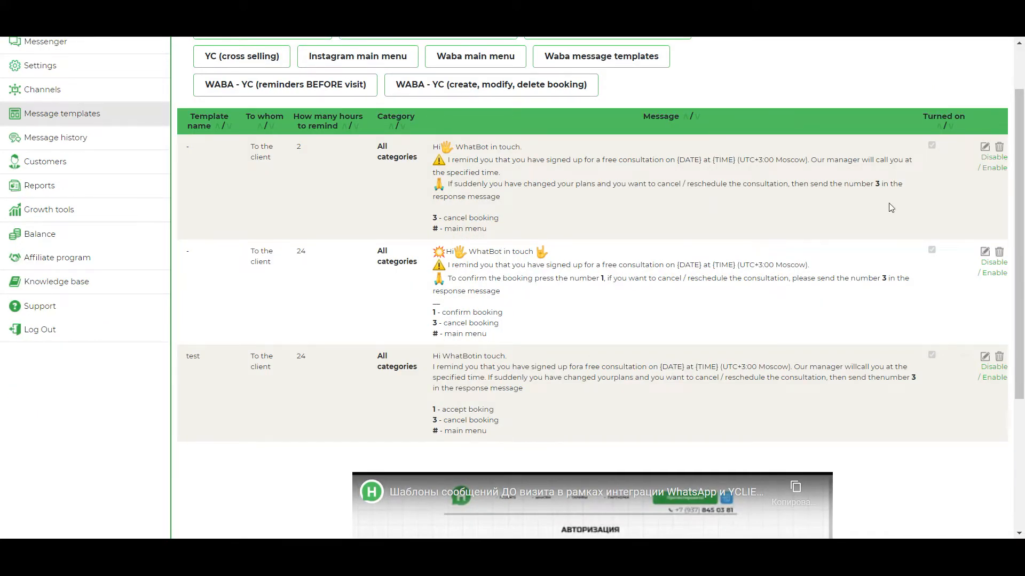
Start another reminder template and name it "test_before 2 hours"
scroll(892, 207, "up", 1)
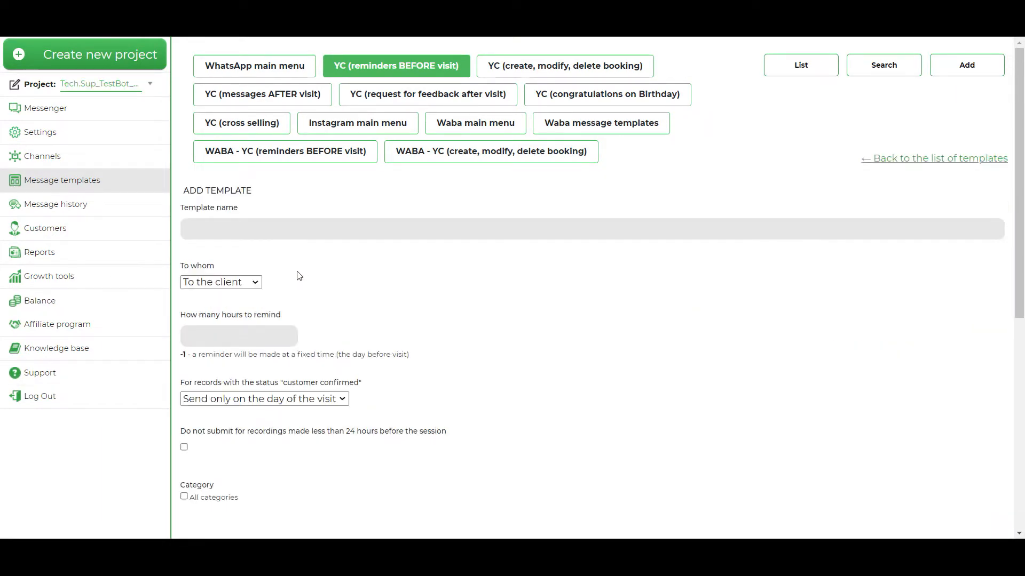
left_click(258, 230)
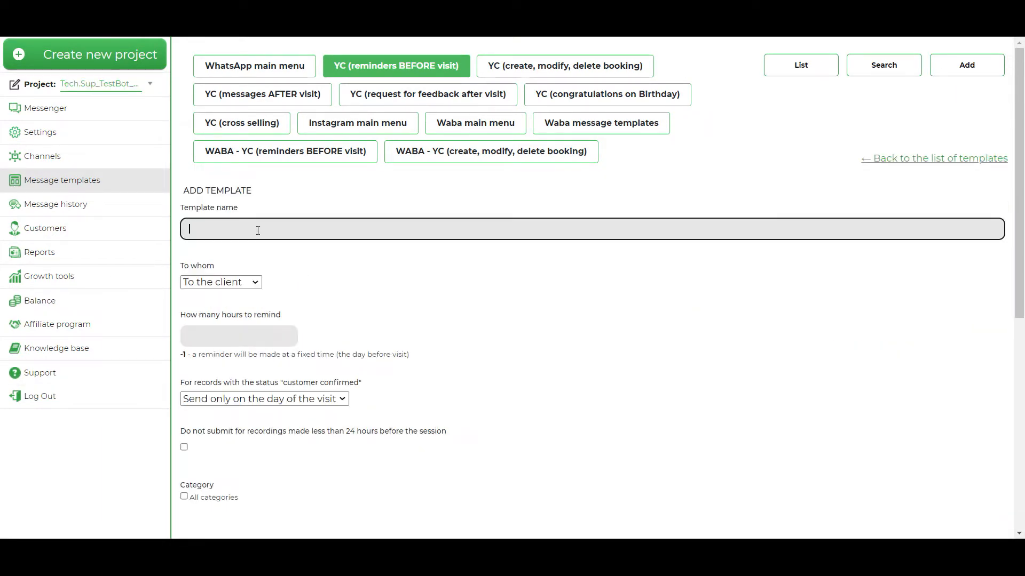
type("test_before 2 hours")
Set the second template to remind 2 hours before the visit and apply it to all categories
scroll(254, 287, "down", 1)
left_click(251, 270)
type("2")
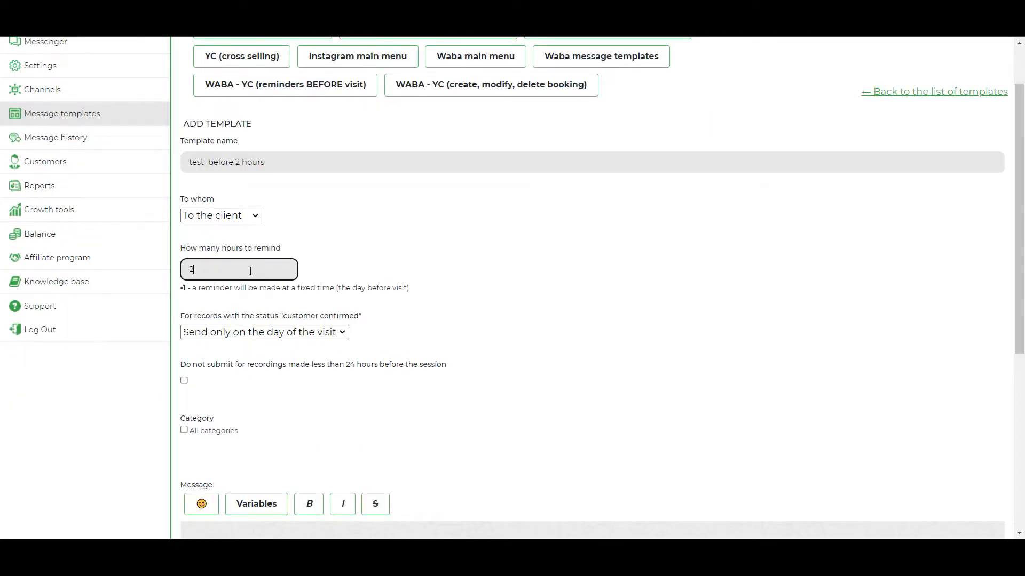
scroll(225, 315, "down", 2)
left_click(184, 297)
Copy all the reminder text from the Word document and paste it into the 2-hour template's message
scroll(186, 299, "down", 2)
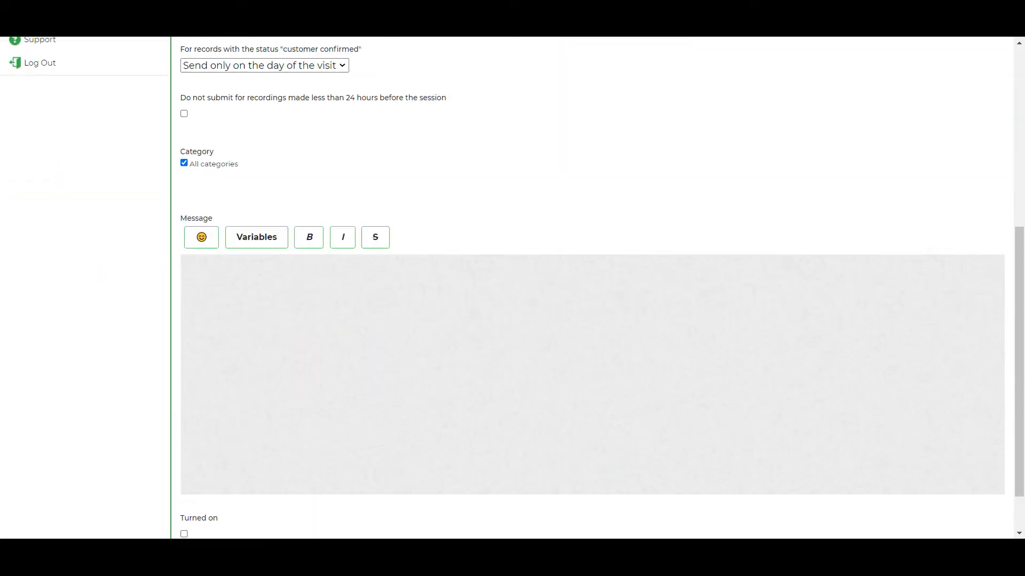
key("alt+Tab")
key("ctrl+a")
key("ctrl+c")
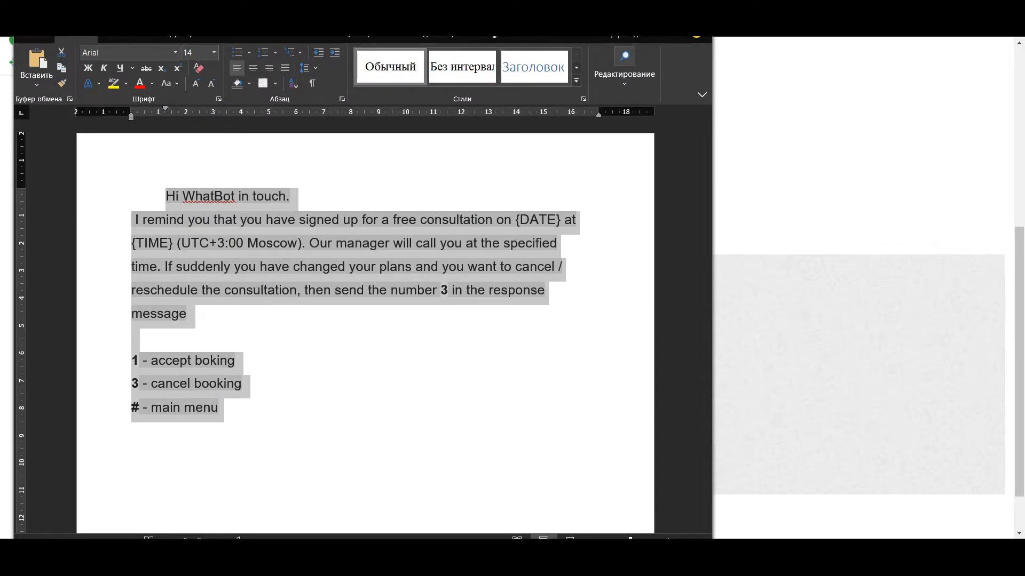
key("alt+Tab")
left_click(257, 305)
key("ctrl+v")
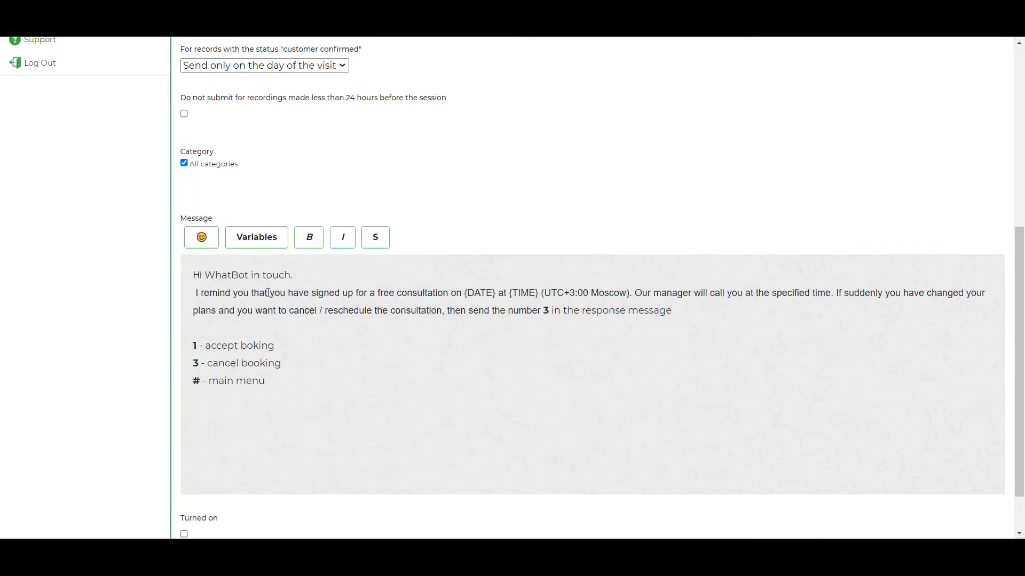
Turn on the 2-hour template, add it, and review the list of reminder templates
scroll(268, 292, "down", 1)
left_click(184, 475)
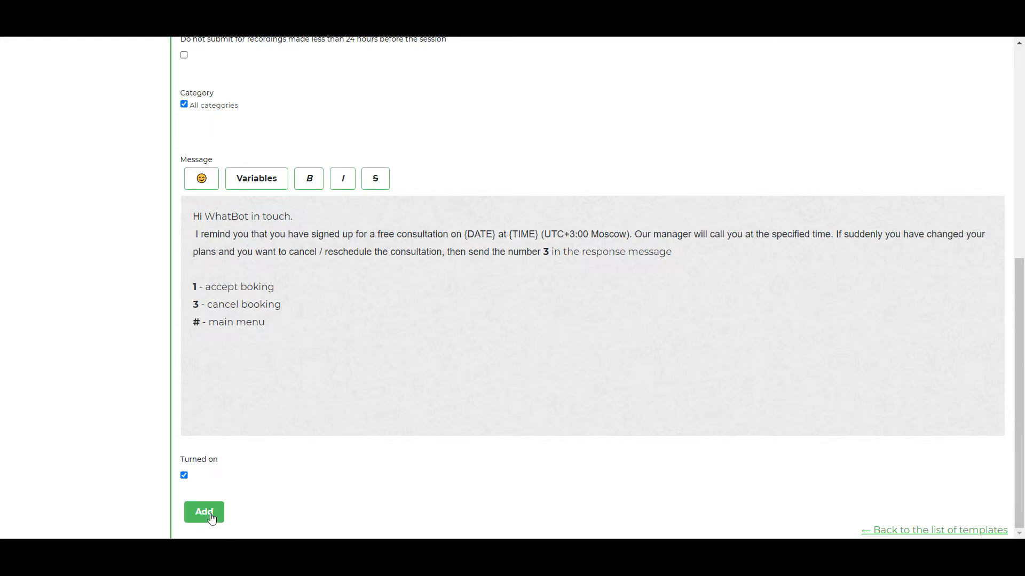
left_click(212, 518)
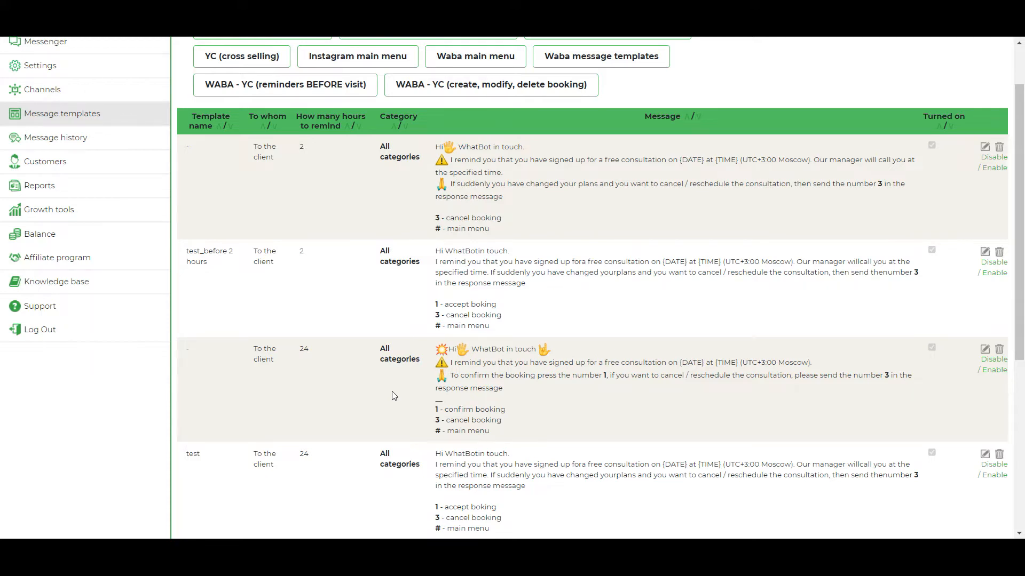
scroll(392, 396, "down", 1)
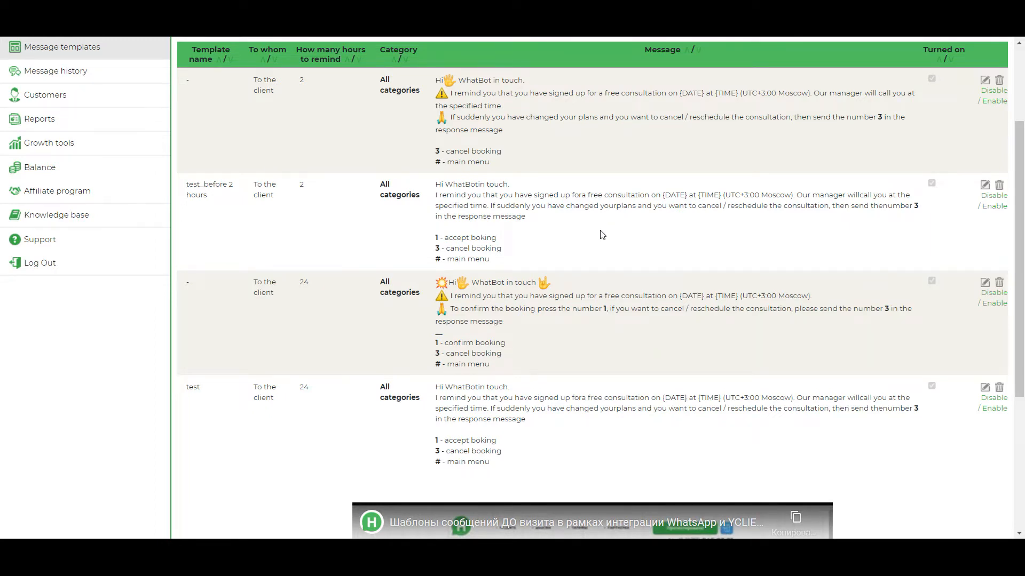
scroll(614, 251, "up", 2)
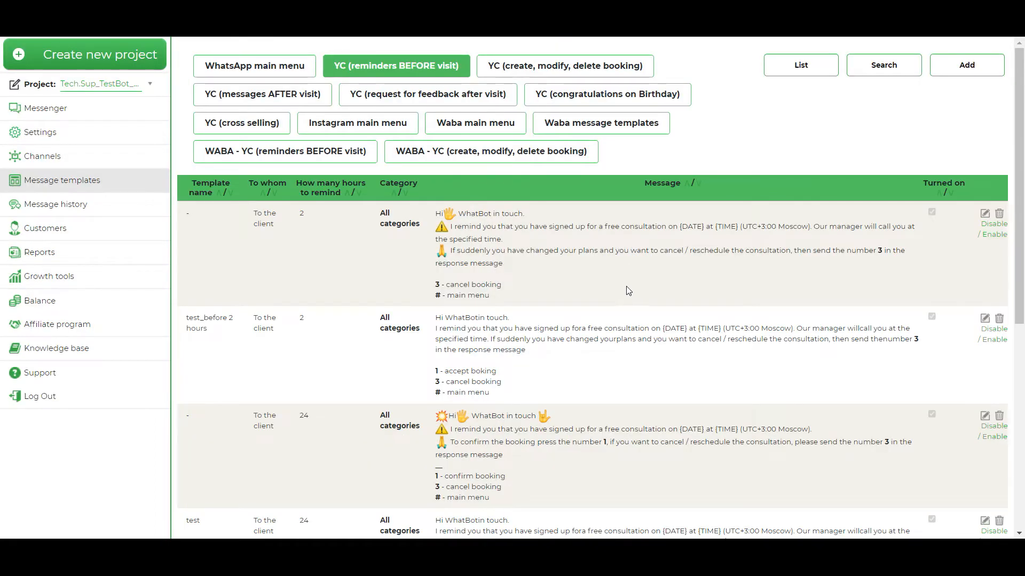
Start a third reminder template and name it "test_fixing time"
left_click(967, 66)
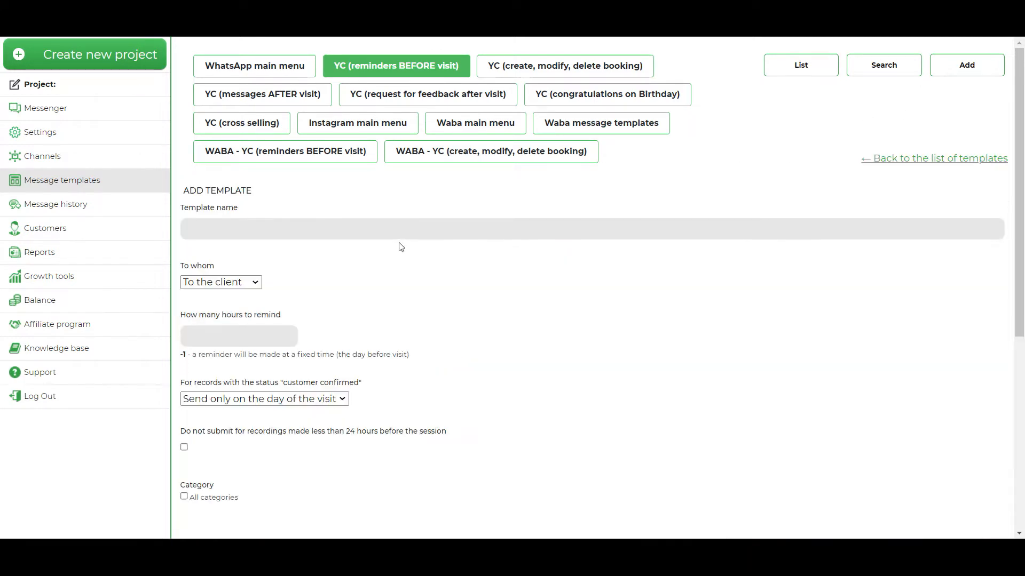
left_click(263, 229)
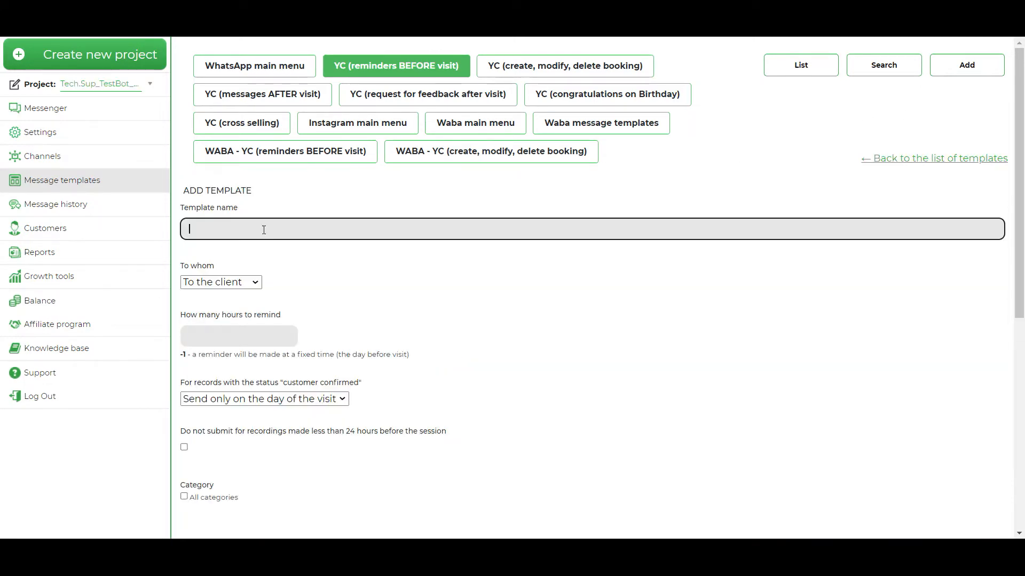
type("test_fixing time")
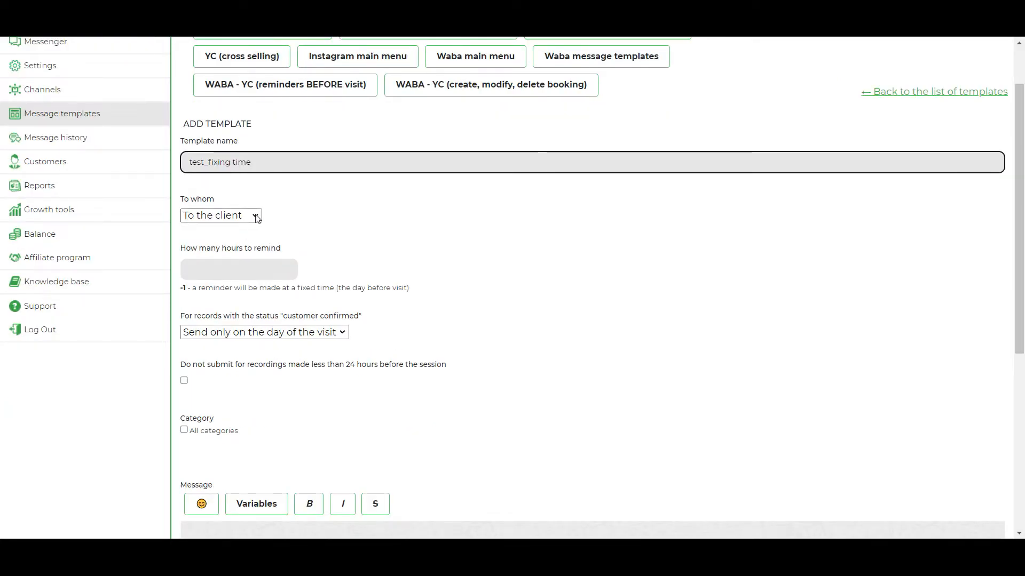
Set the reminder hours to -1 for a fixed time the day before the visit, with the fixed time 12
scroll(244, 212, "down", 1)
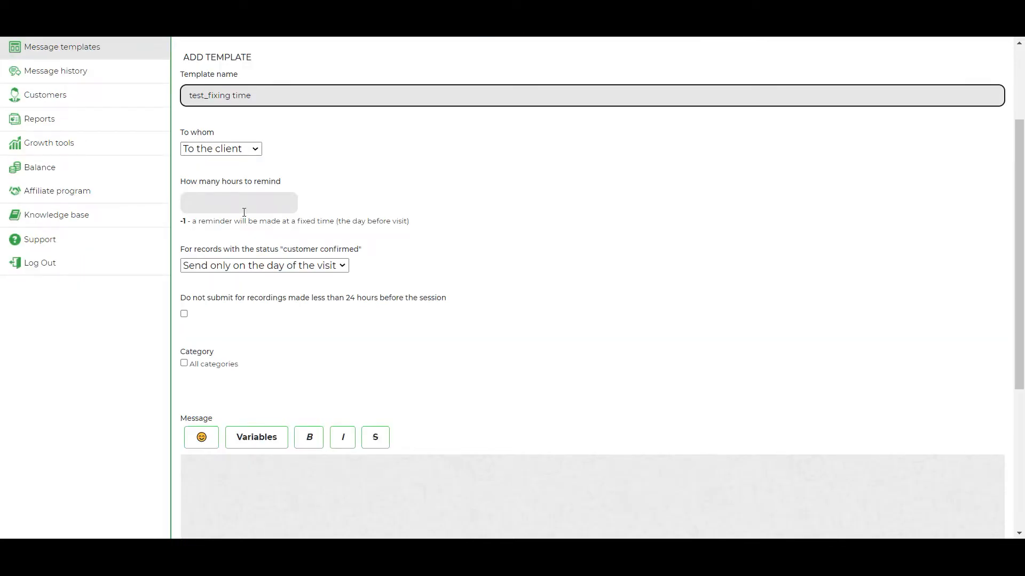
left_click(245, 206)
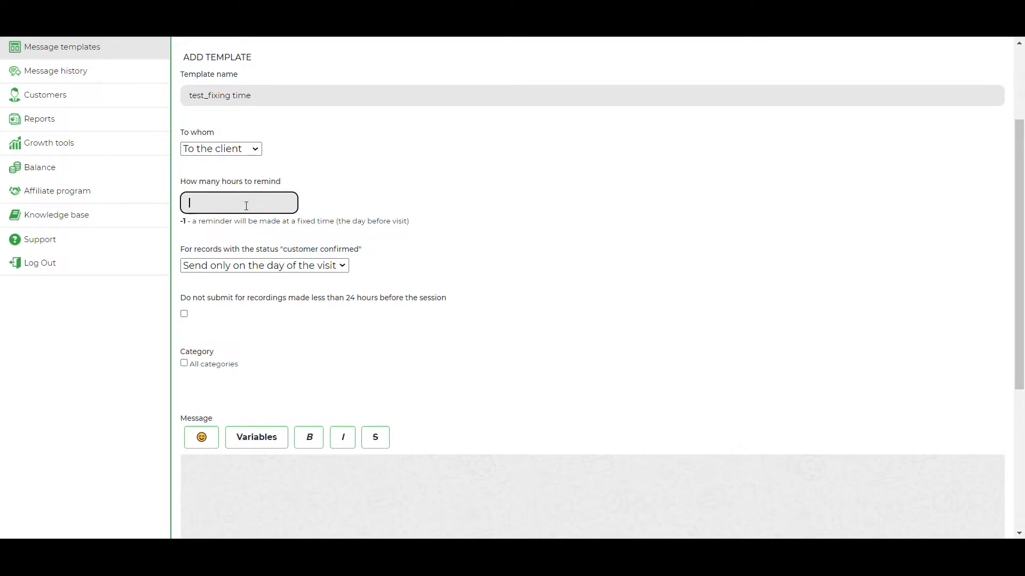
type("-1")
left_click(388, 184)
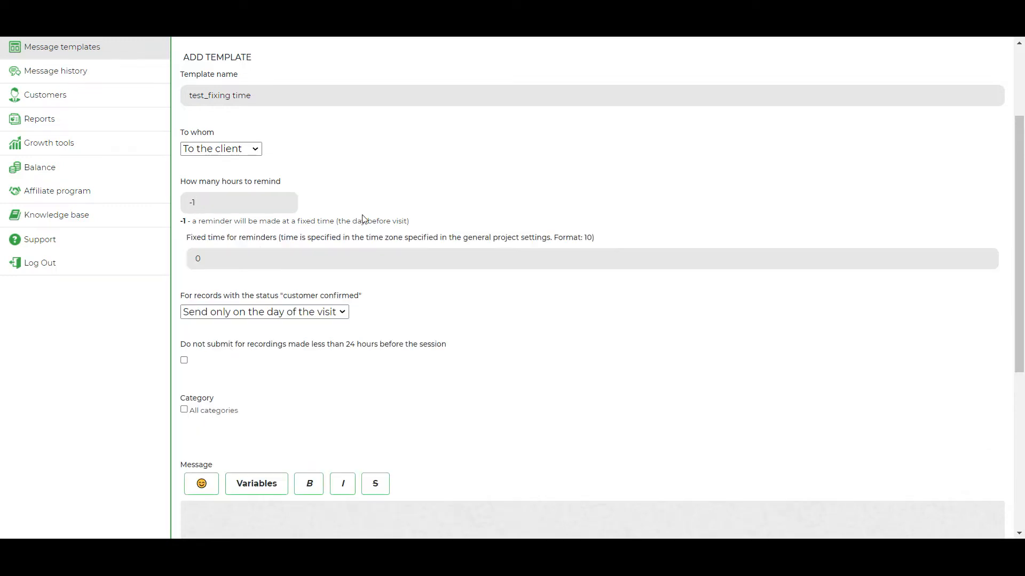
left_click(231, 262)
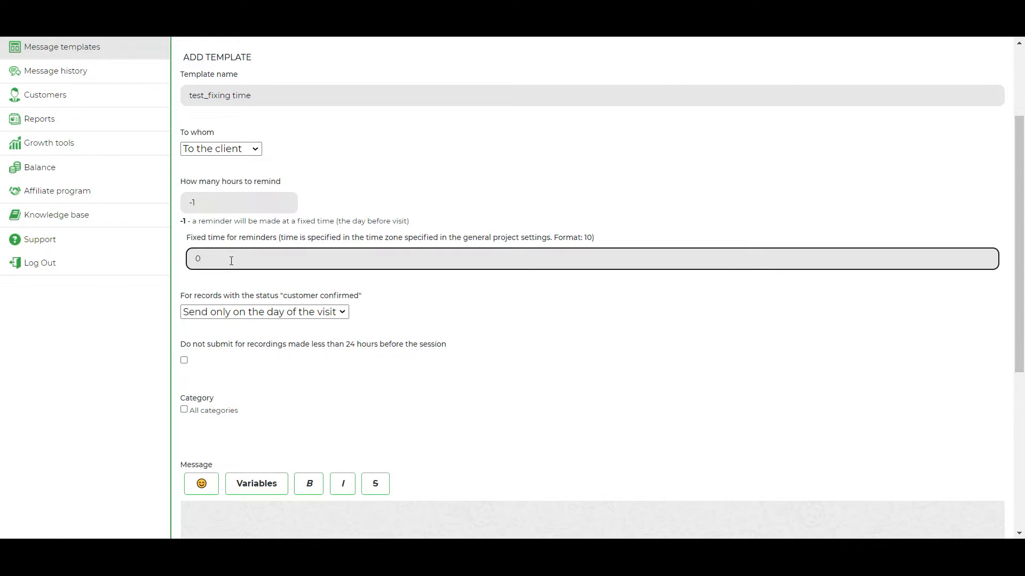
key("BackSpace")
type("12")
Apply the template to all categories and paste the reminder text from the Word document into its message
scroll(231, 260, "down", 1)
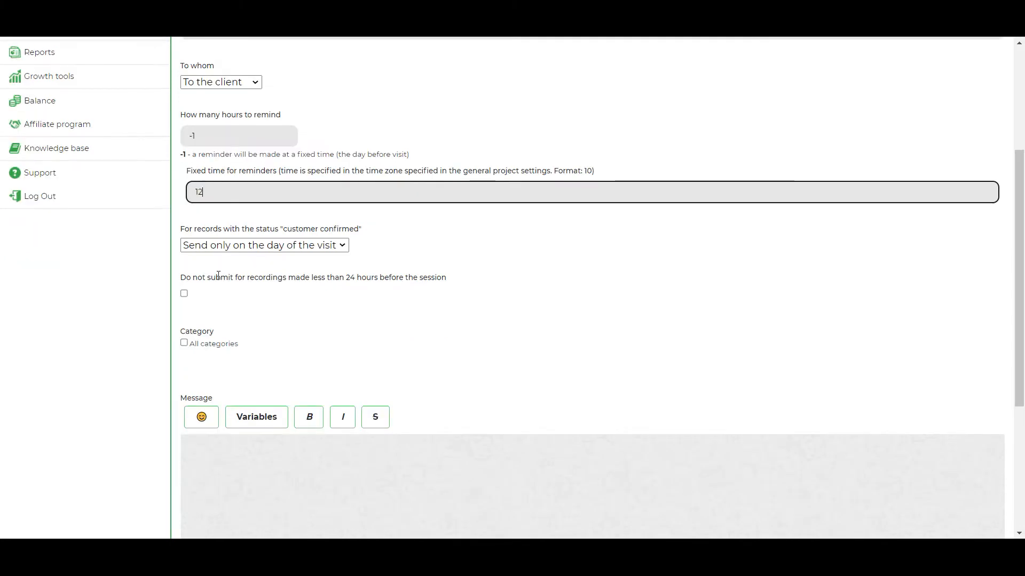
left_click(184, 343)
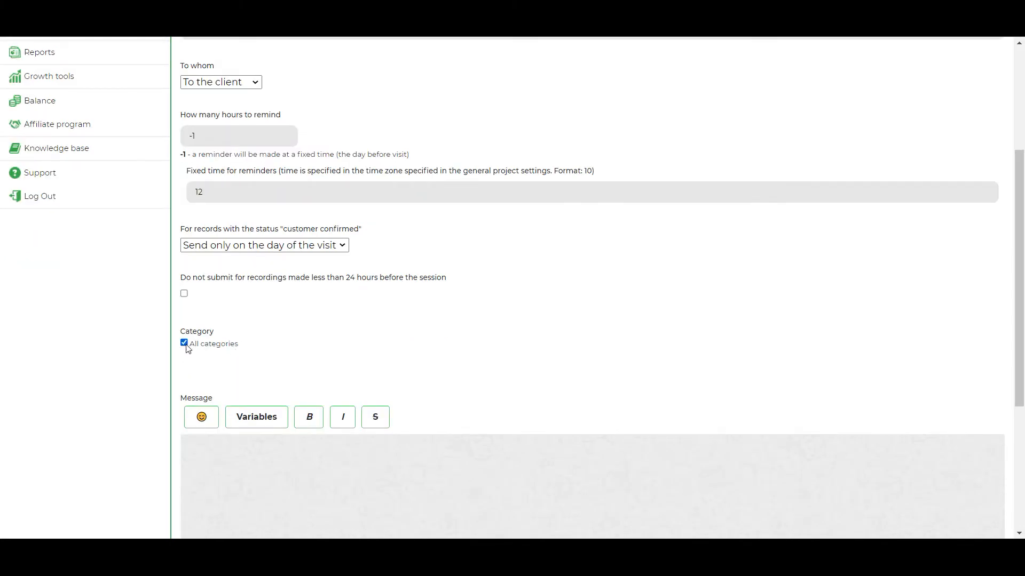
scroll(296, 346, "down", 2)
scroll(296, 344, "down", 1)
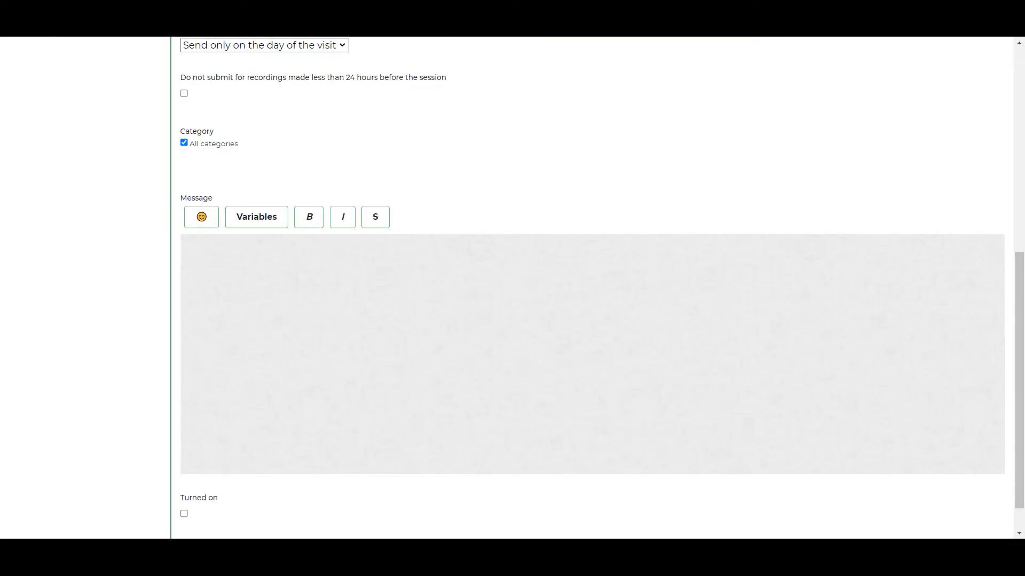
key("alt+Tab")
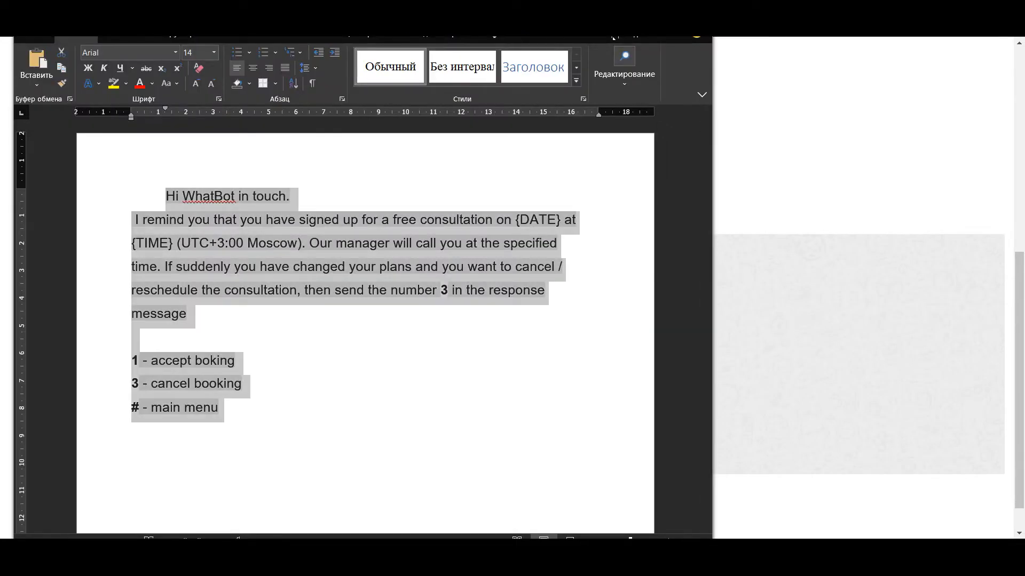
key("alt+Tab")
type("Hi WhatBot in touch.  I remind you that you have signed up for a free consultation on {DATE} at {TIME} (UTC+3:00 Moscow). Our manager will call you at the specified time. If suddenly you have changed your plans and you want to cancel / reschedule the consultation, then send the number 3 in the response message  1 - accept boking 3 - cancel booking # - main menu")
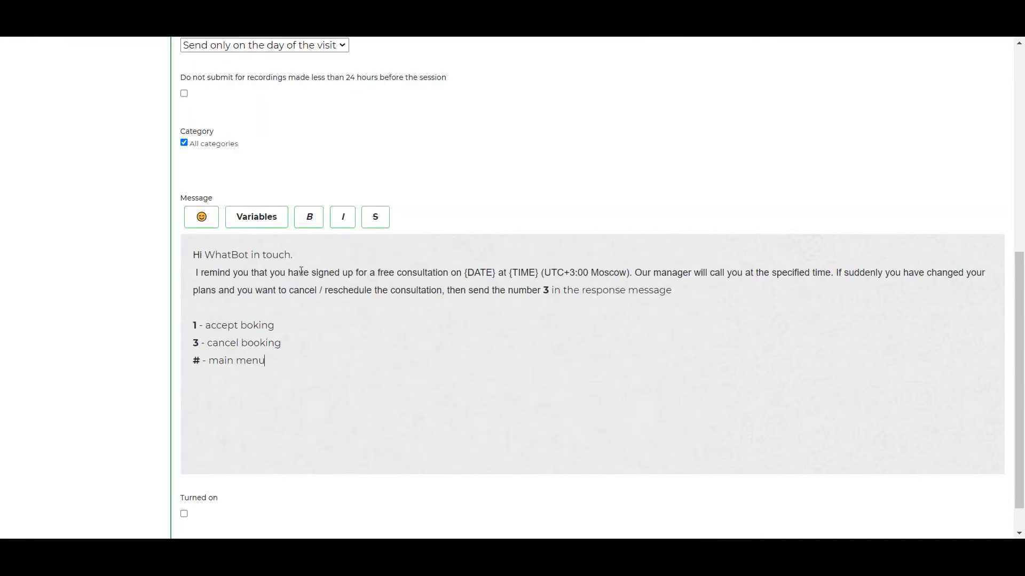
Turn on the "test_fixing time" template and add it to the reminder templates
scroll(345, 305, "up", 7)
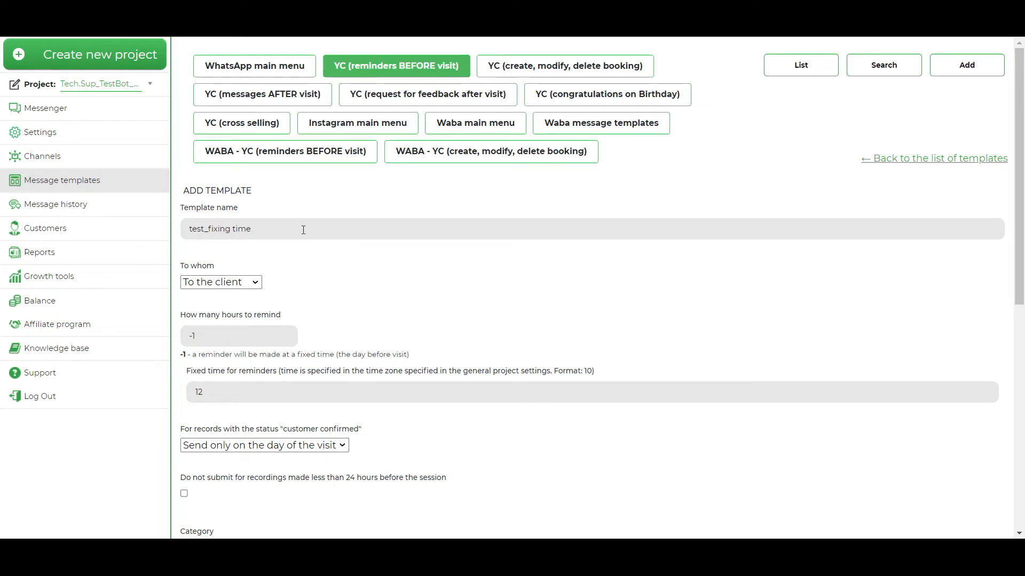
left_click(292, 229)
scroll(366, 302, "down", 6)
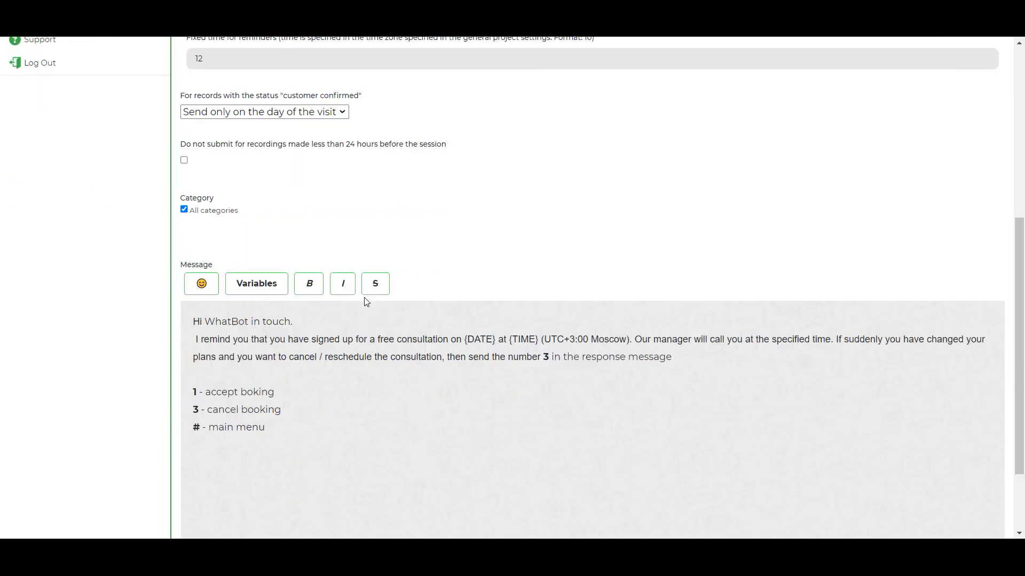
scroll(366, 303, "down", 2)
left_click(184, 475)
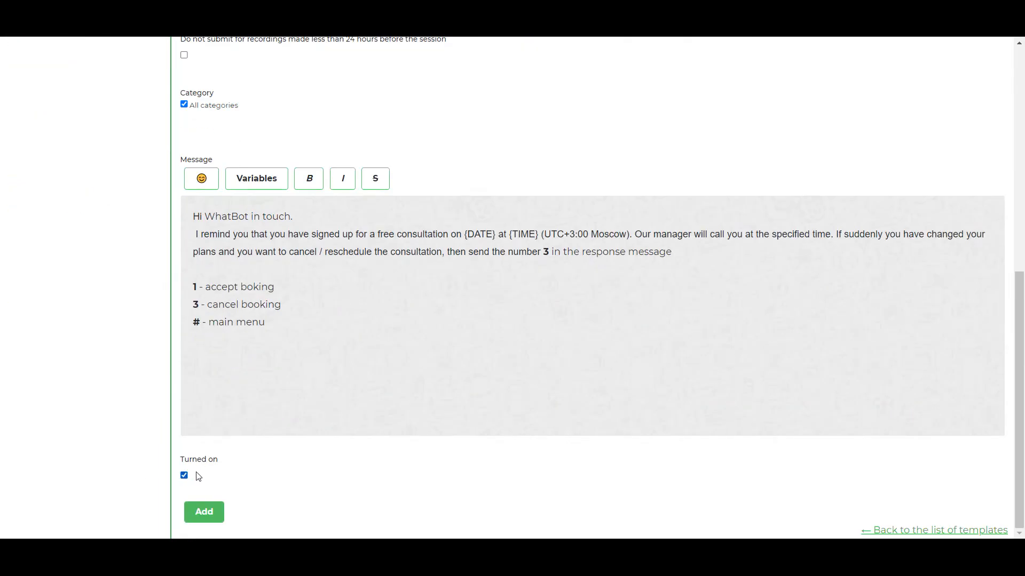
left_click(204, 512)
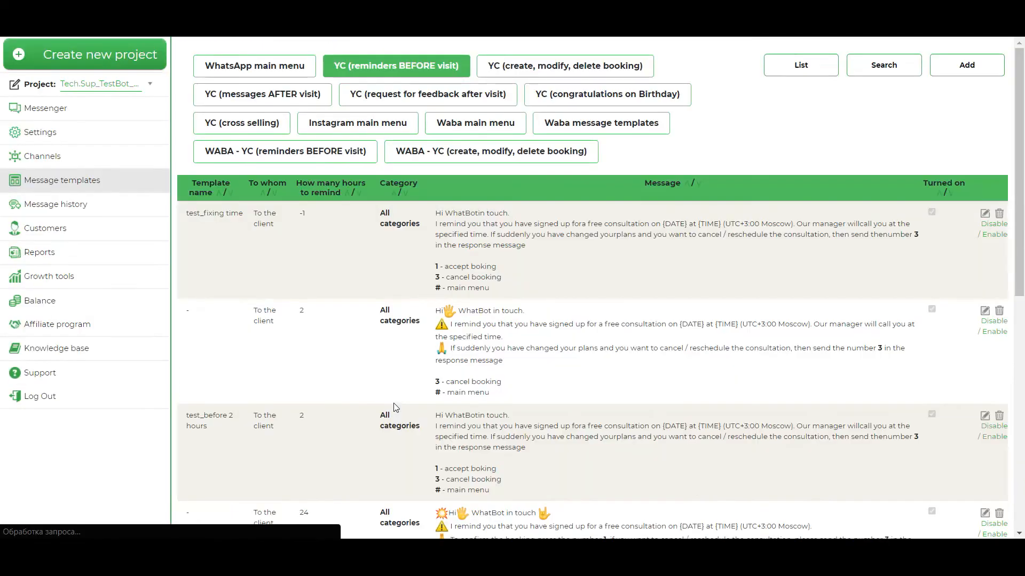
Open the 24-hour template named "test" from the list, turn it off and save it
scroll(378, 404, "down", 10)
scroll(454, 251, "down", 2)
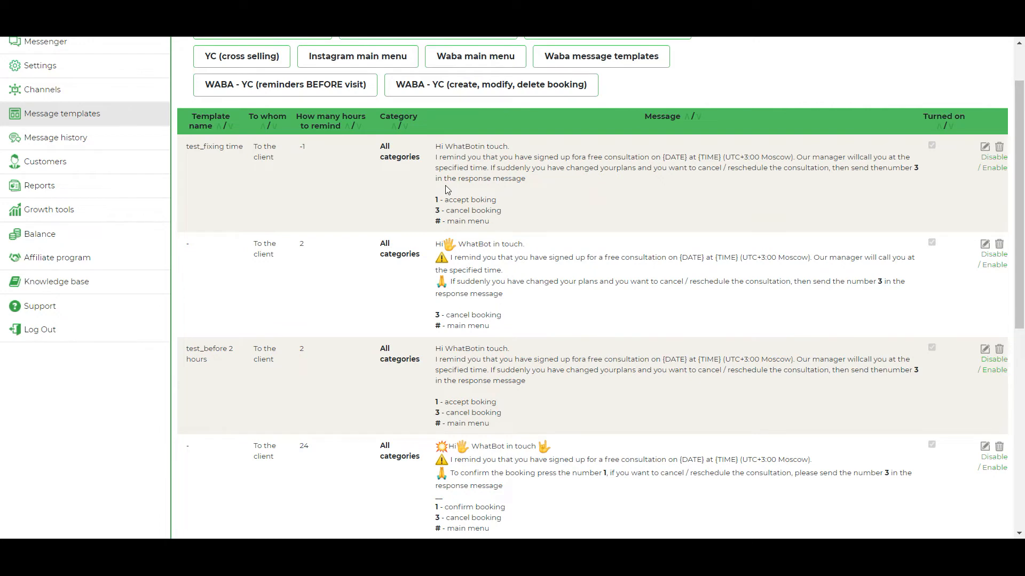
scroll(447, 189, "down", 1)
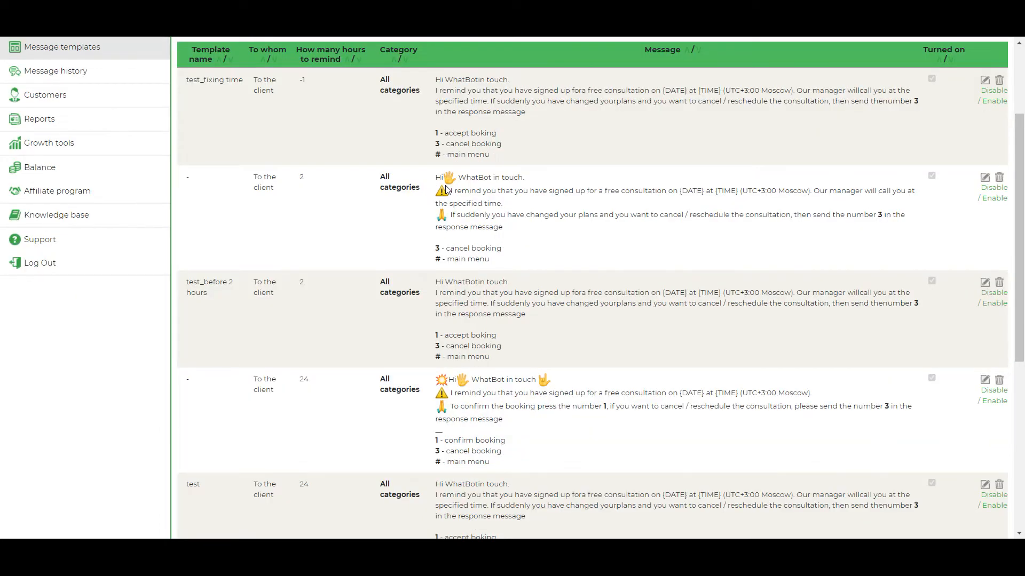
scroll(468, 291, "down", 1)
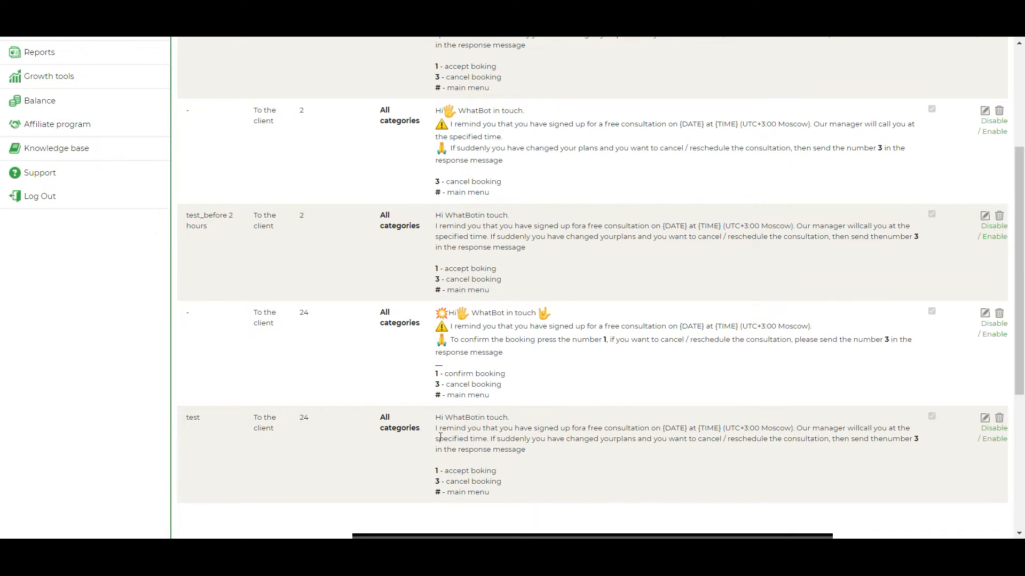
left_click(985, 420)
scroll(507, 348, "down", 6)
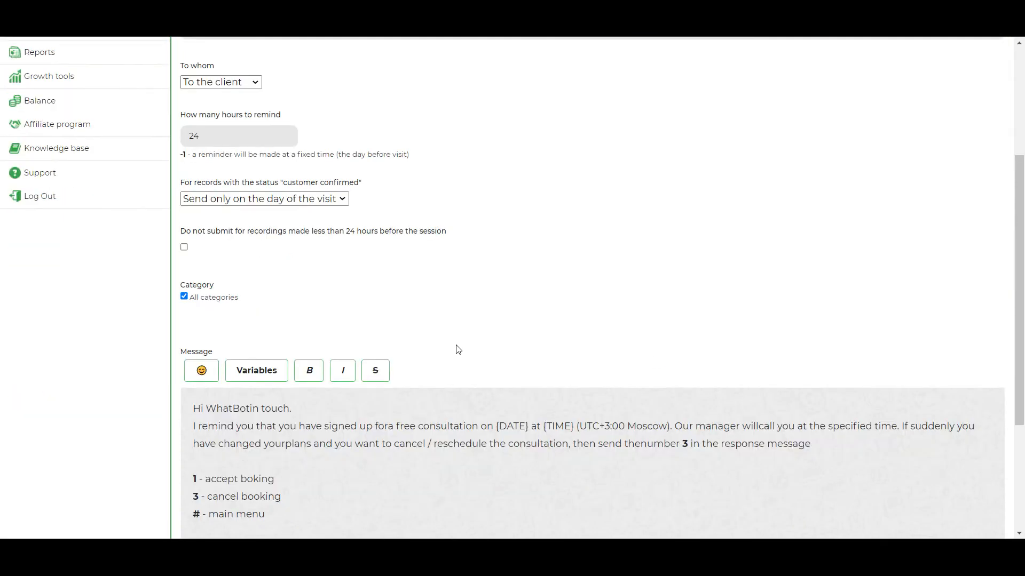
scroll(320, 302, "down", 1)
left_click(184, 475)
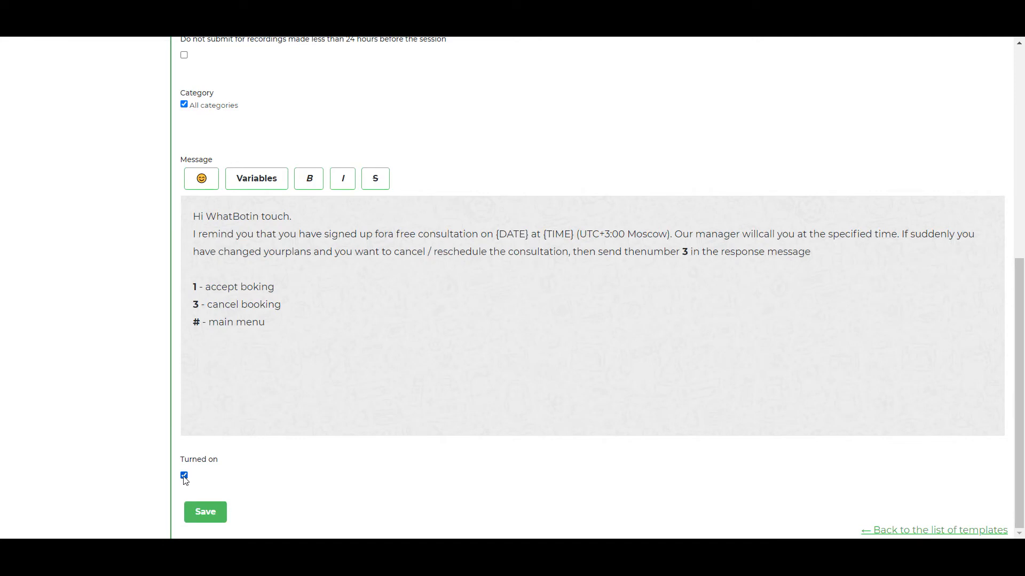
left_click(208, 516)
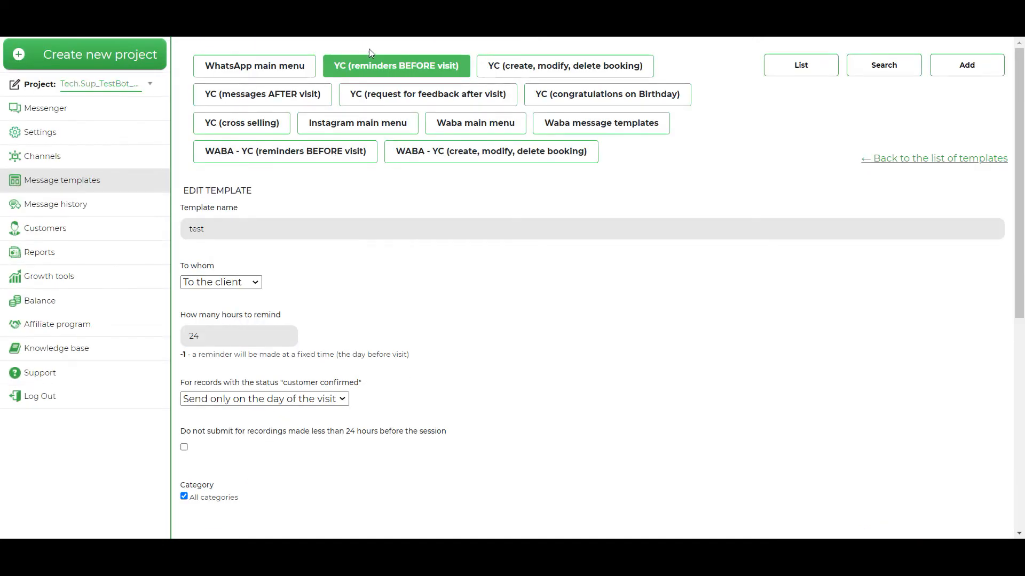
Return to the list of reminders before the visit and open the "test_fixing time" template's message for editing
left_click(369, 68)
scroll(445, 323, "down", 1)
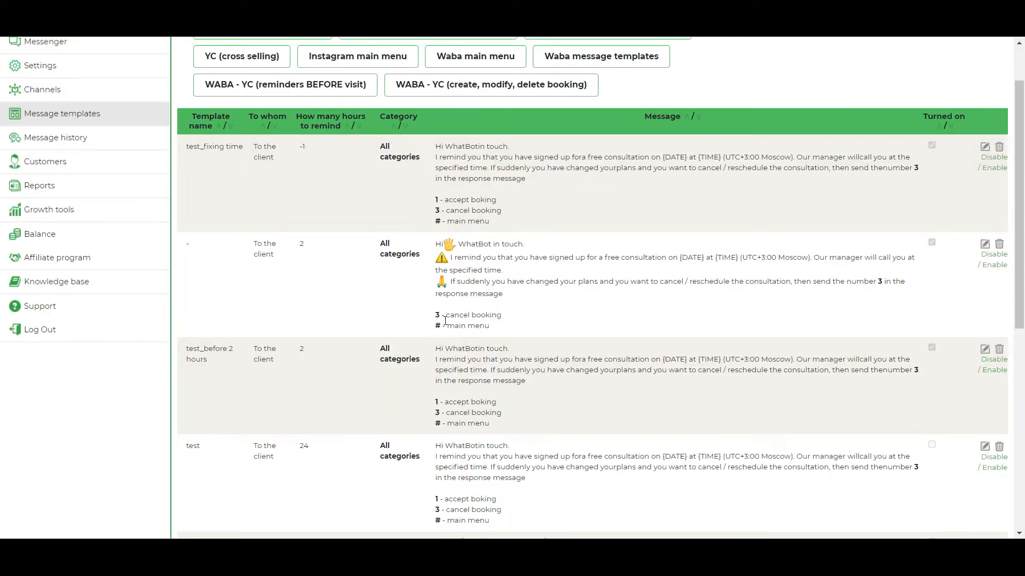
left_click(985, 148)
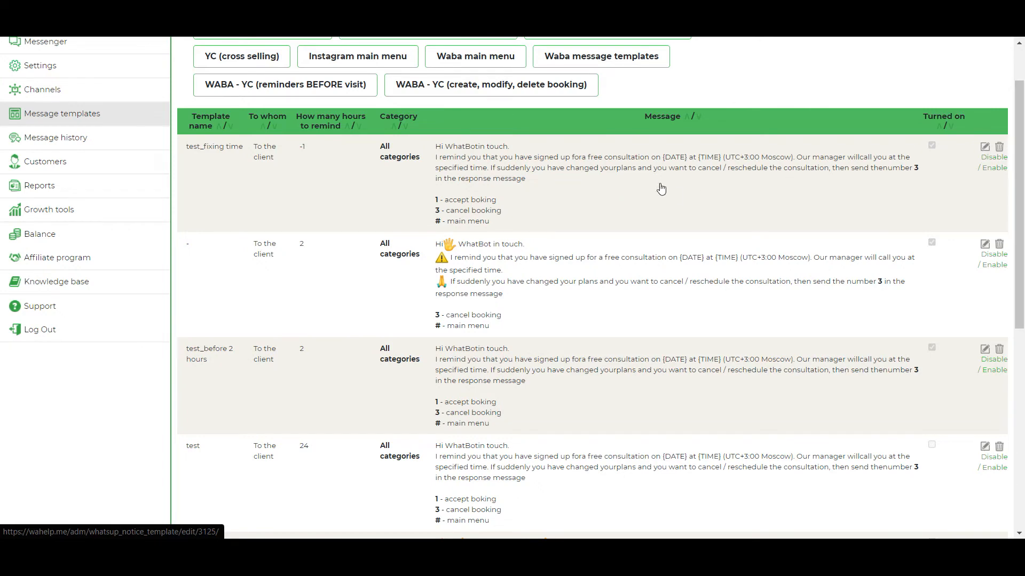
scroll(502, 267, "down", 1)
scroll(503, 268, "down", 2)
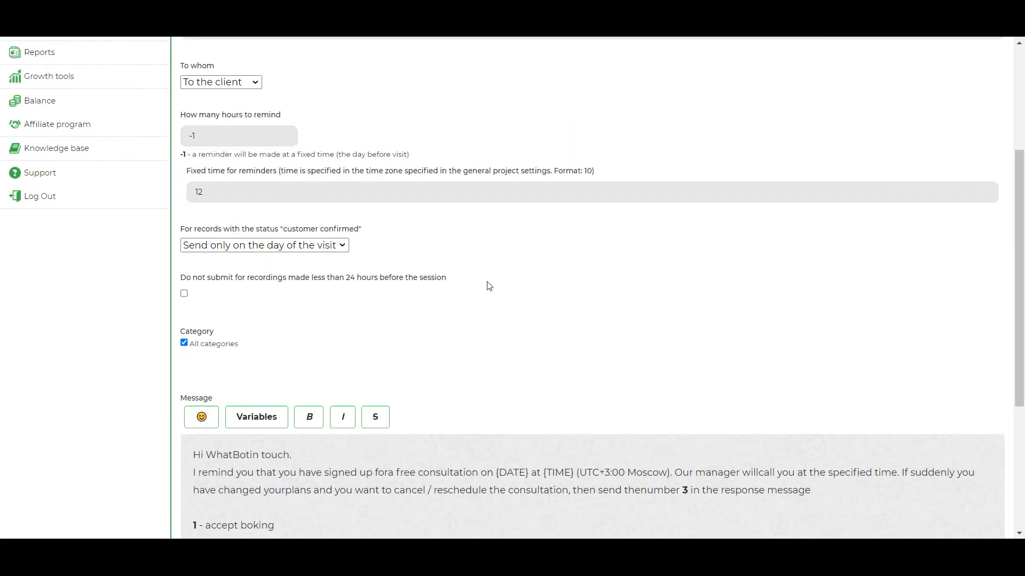
scroll(496, 295, "down", 1)
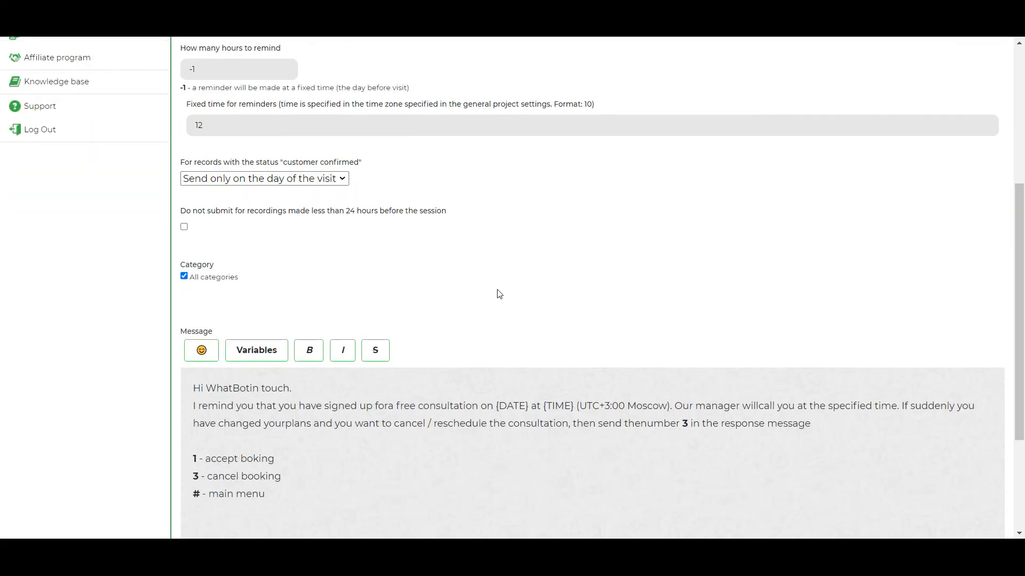
scroll(499, 294, "down", 1)
scroll(485, 288, "down", 1)
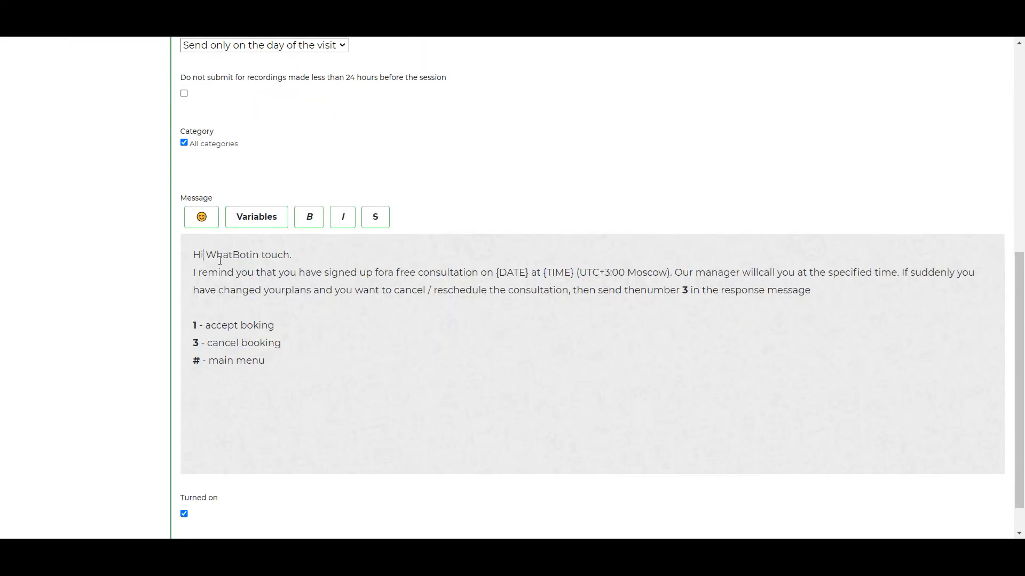
Personalise the greeting by adding a comma and the {NAME_1} variable after "Hi"
type(",")
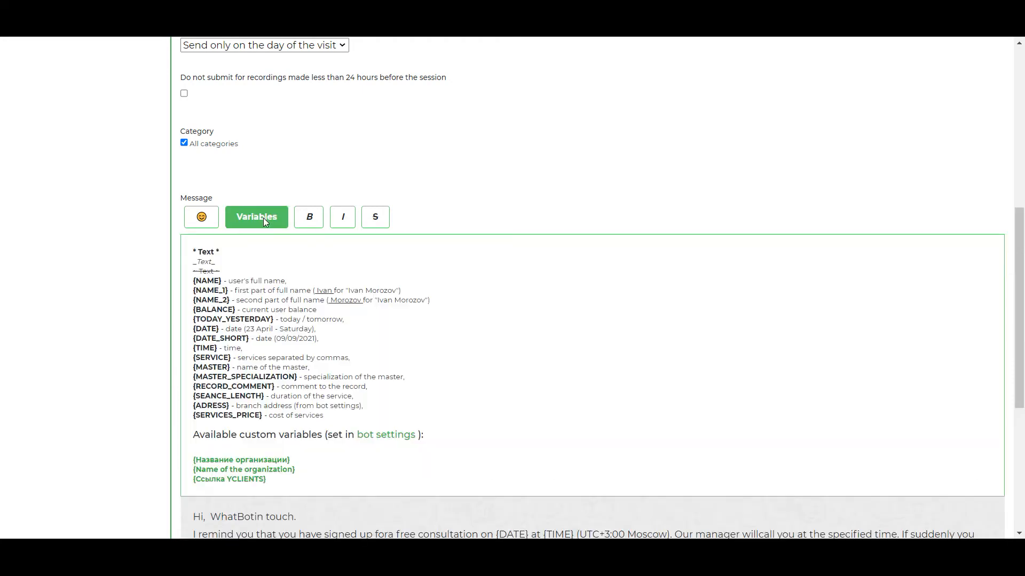
left_click(264, 218)
scroll(247, 293, "down", 2)
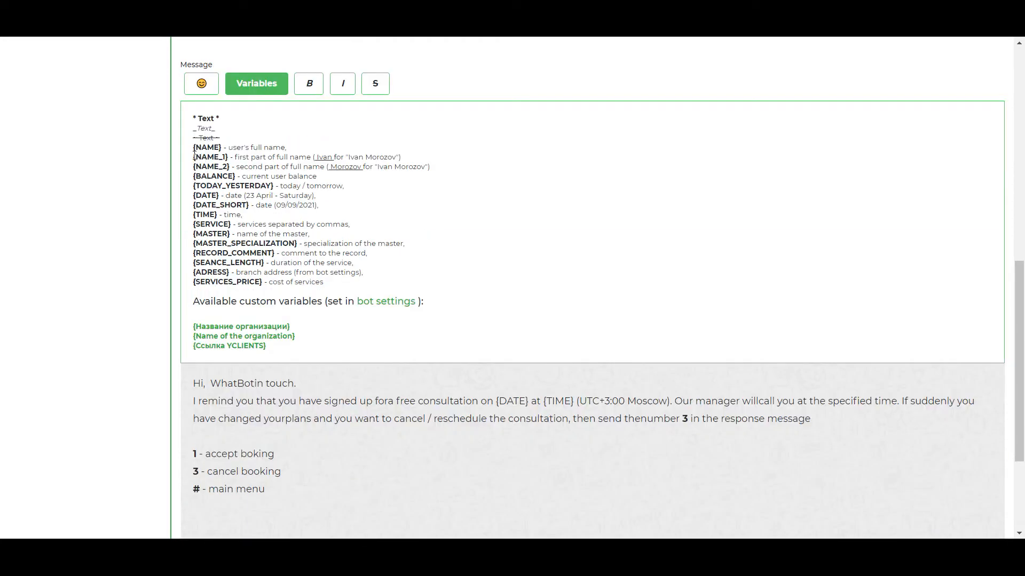
left_click_drag(194, 157, 228, 157)
key("ctrl+c")
left_click(209, 383)
key("ctrl+v")
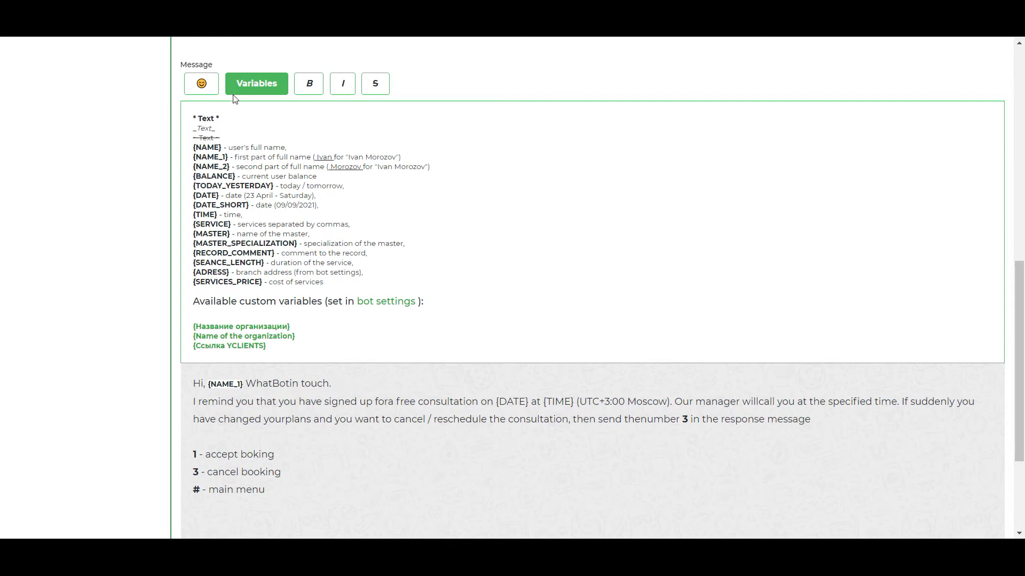
Insert the red exclamation mark symbol before the greeting, then save the template and check it in the list
left_click(203, 85)
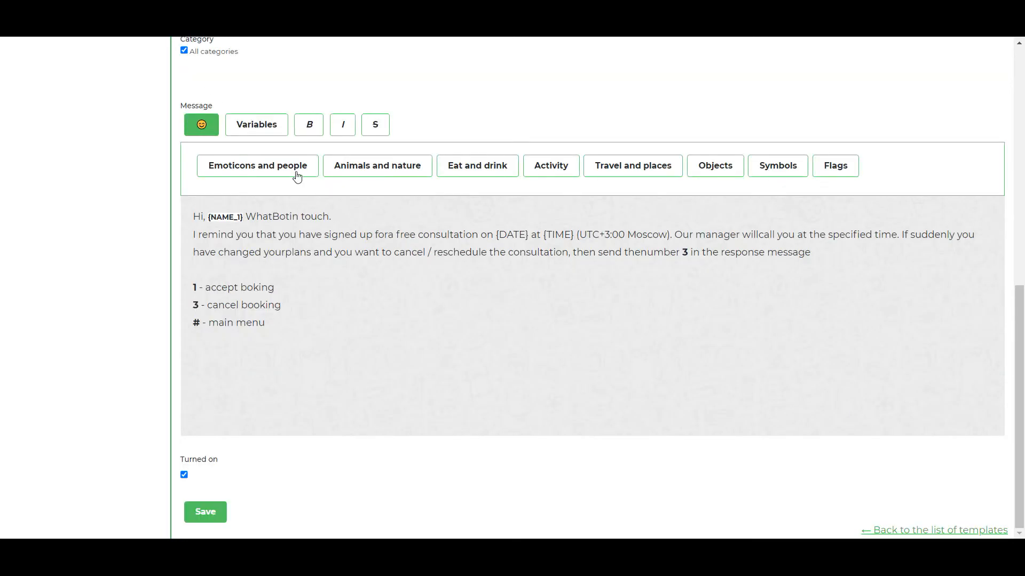
left_click(278, 167)
left_click(777, 125)
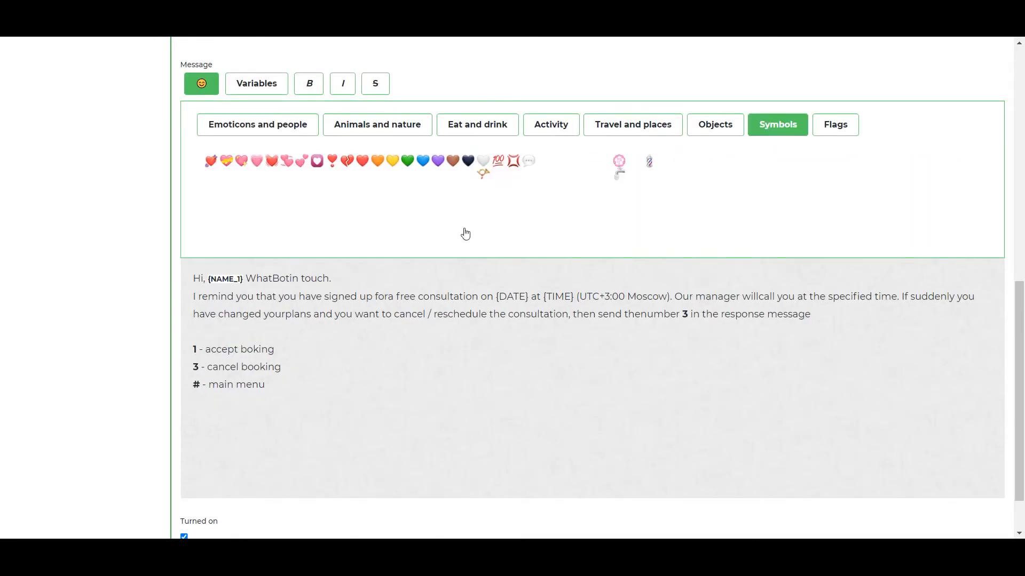
left_click(619, 201)
scroll(288, 332, "down", 1)
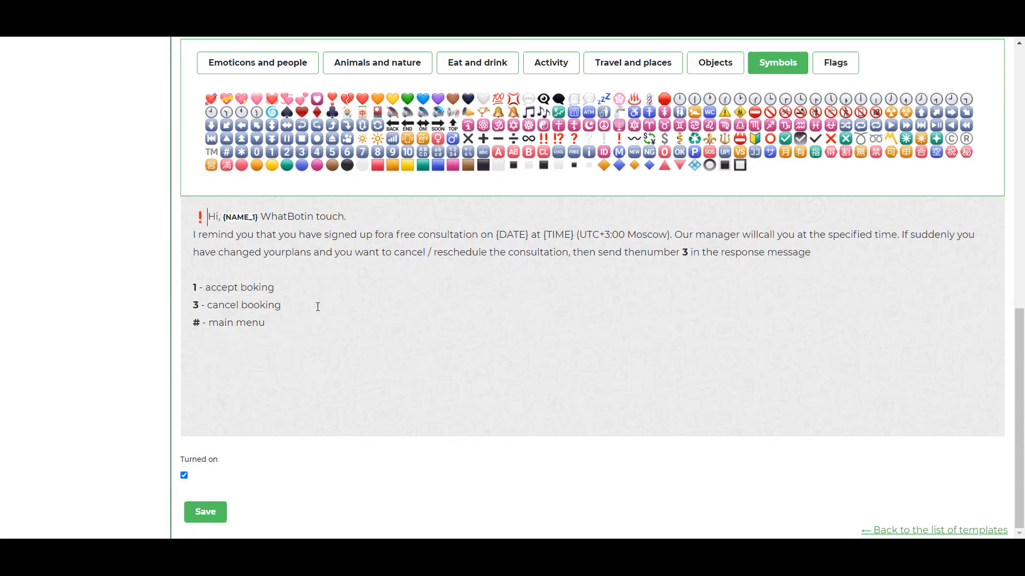
left_click(204, 513)
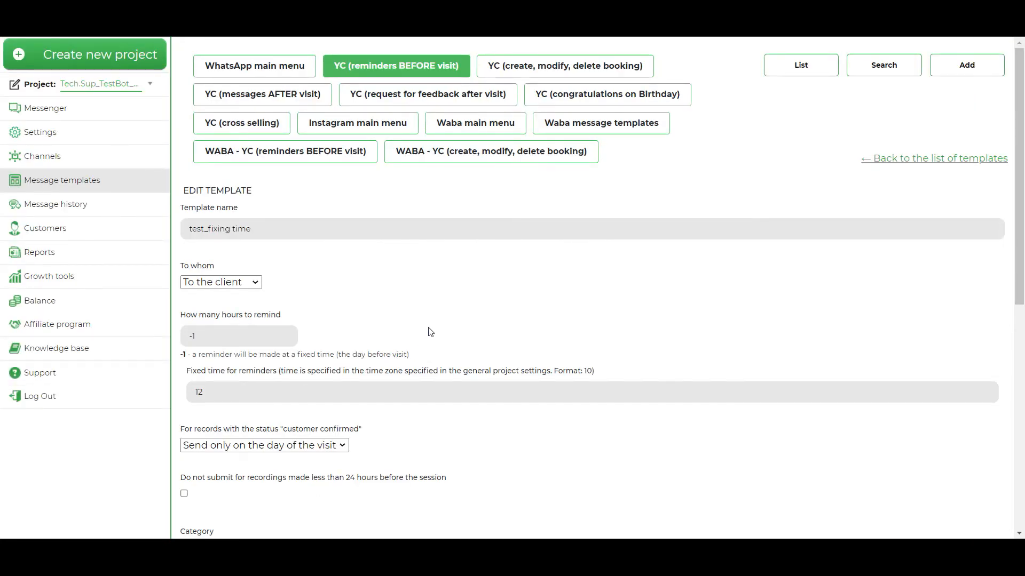
scroll(458, 251, "down", 1)
scroll(458, 251, "up", 1)
scroll(458, 250, "down", 1)
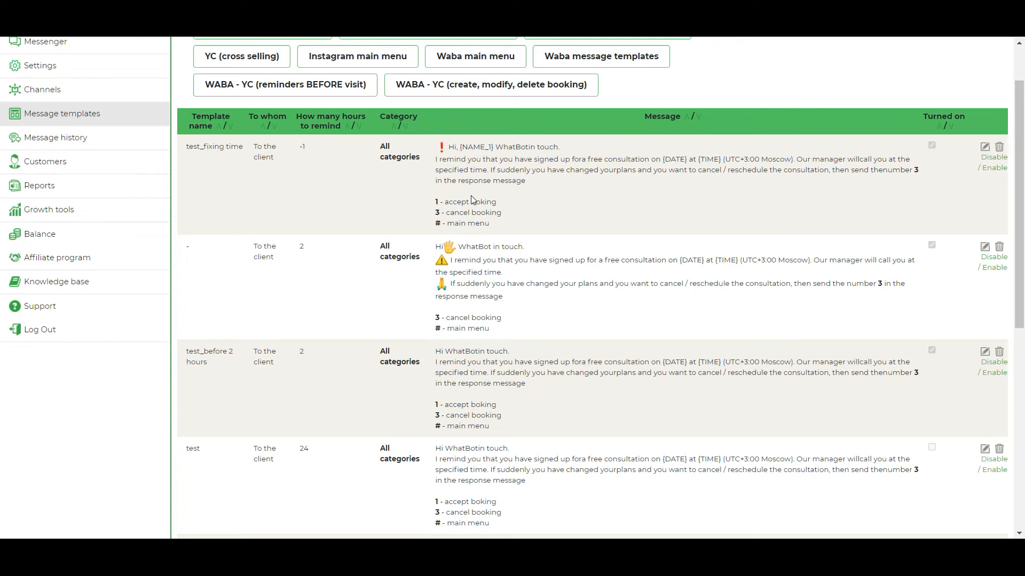
scroll(472, 200, "up", 1)
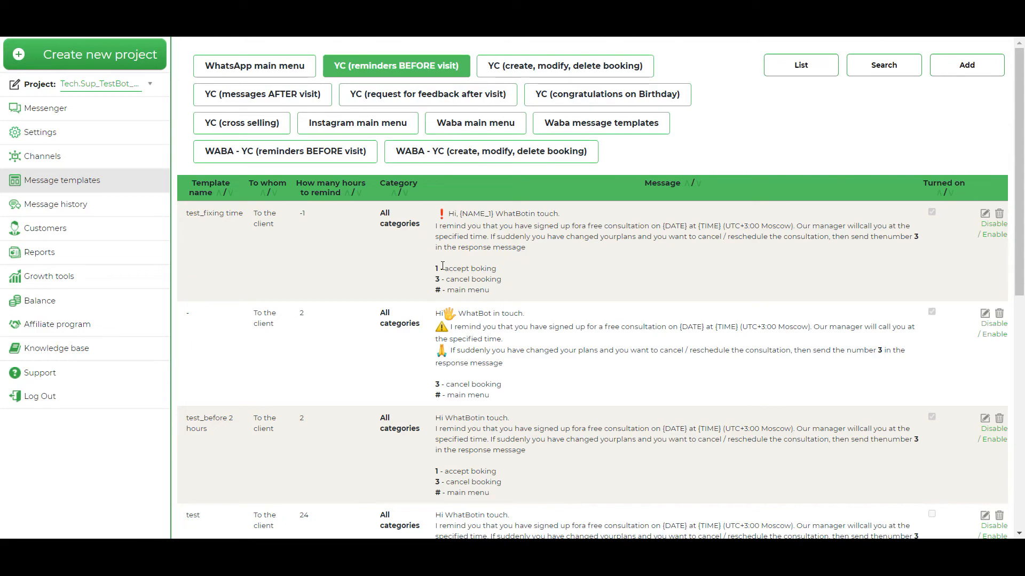
Open the WhatsApp main menu templates and examine the bot's answers to the user commands
left_click(284, 69)
scroll(491, 298, "down", 20)
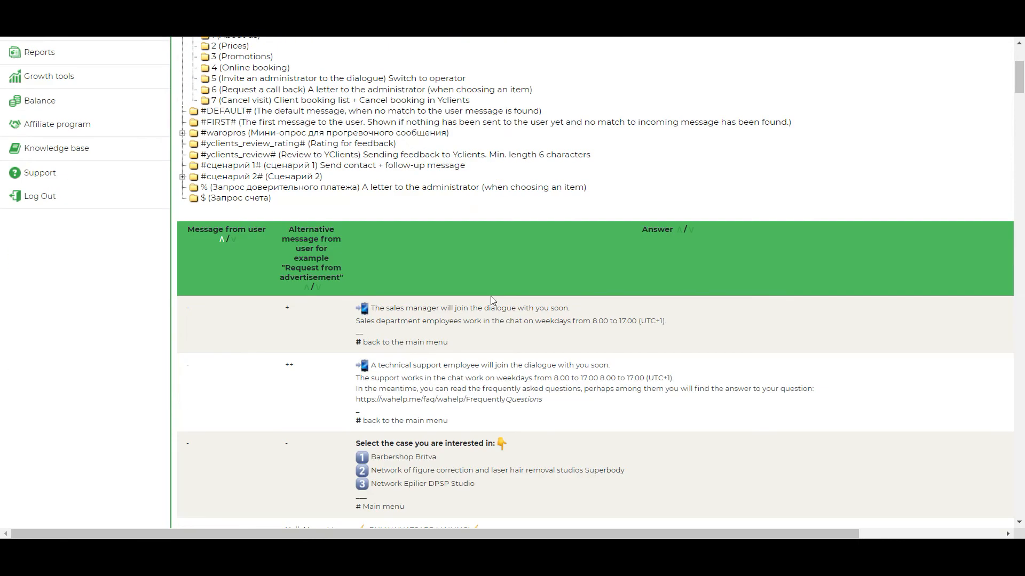
scroll(460, 248, "down", 15)
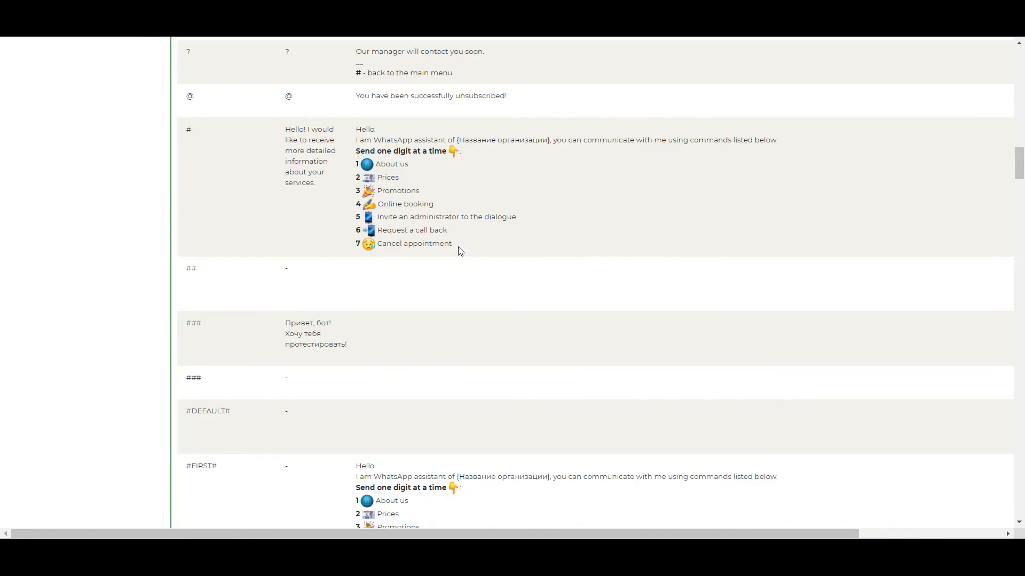
Locate the "Appointment cancellation" template for user message 3 among the WhatsApp main menu templates and open it for editing
scroll(460, 250, "down", 5)
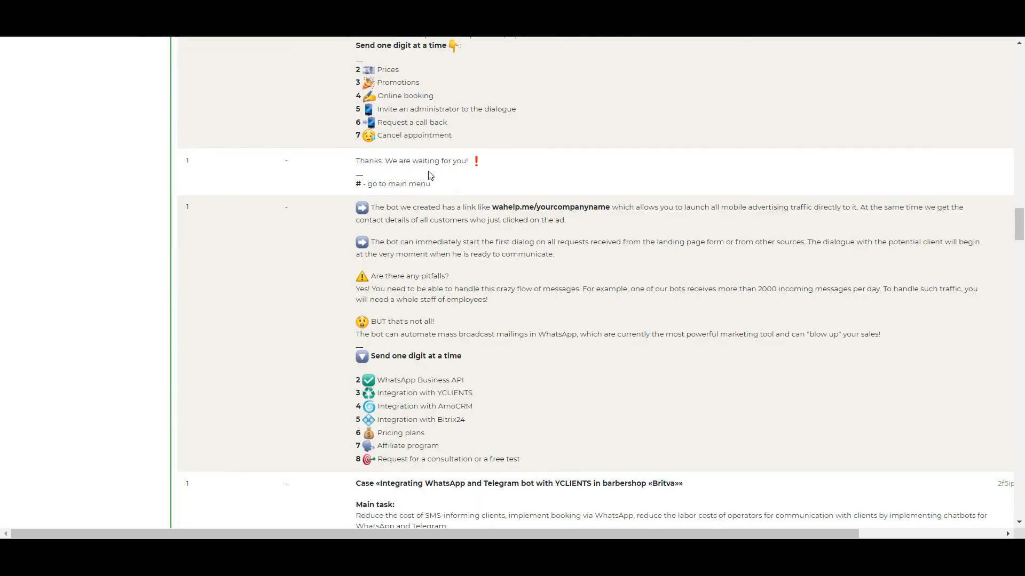
left_click_drag(472, 527, 621, 525)
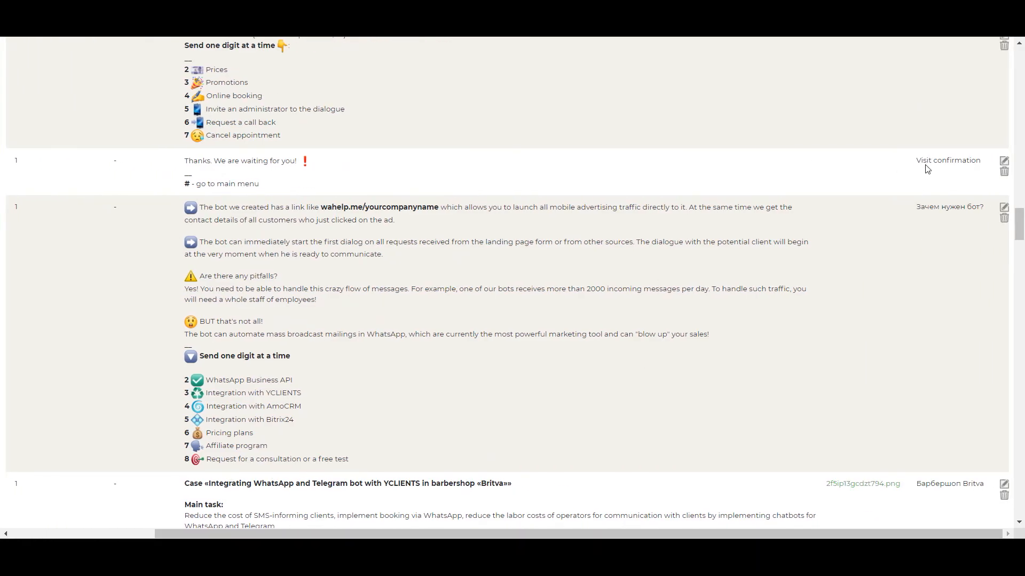
scroll(446, 263, "down", 7)
scroll(446, 263, "down", 20)
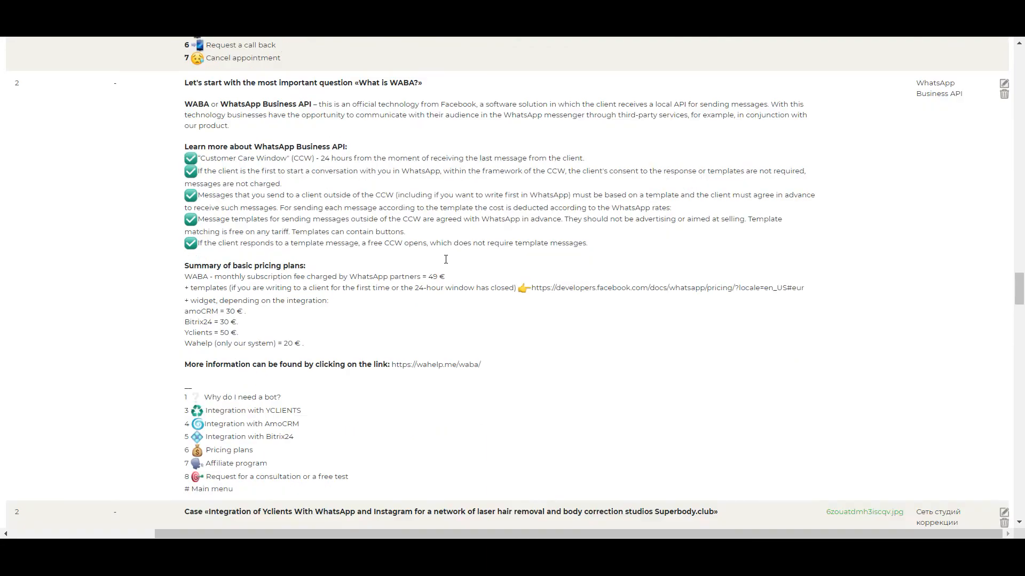
scroll(450, 260, "down", 3)
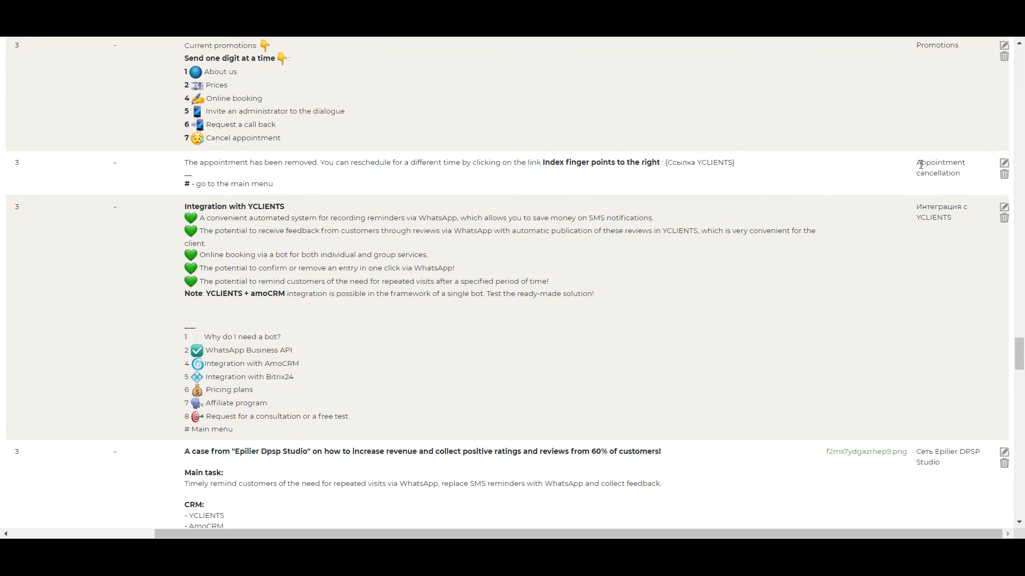
left_click(1004, 164)
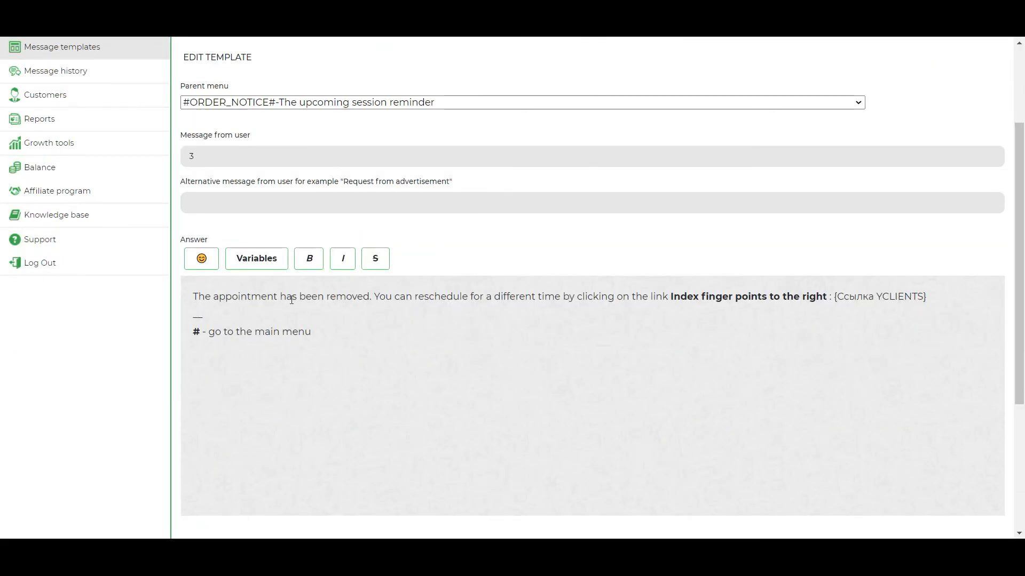
Insert the face-without-mouth emoji before "The appointment has been removed" in the answer, then save the template
left_click(372, 297)
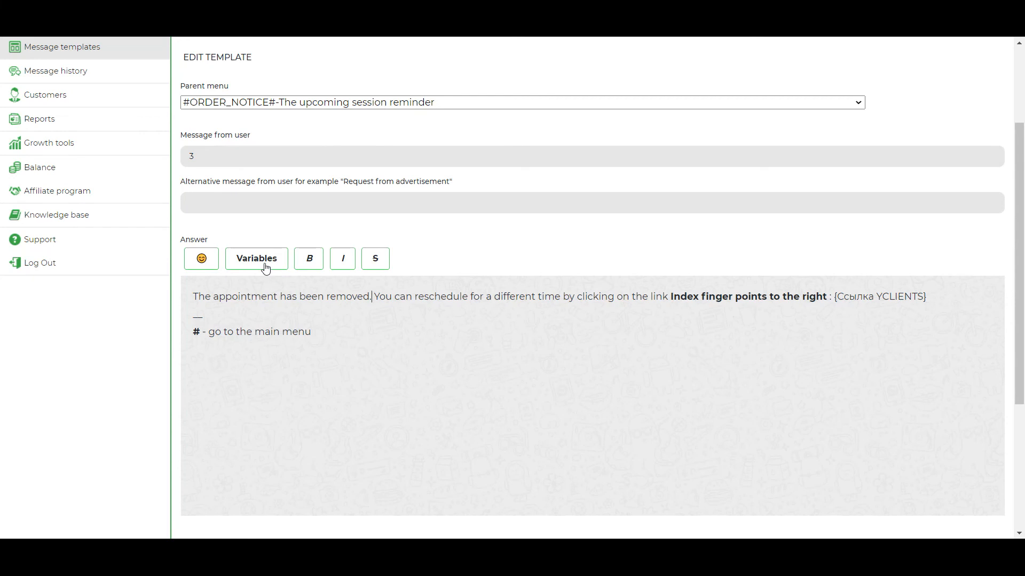
left_click(209, 260)
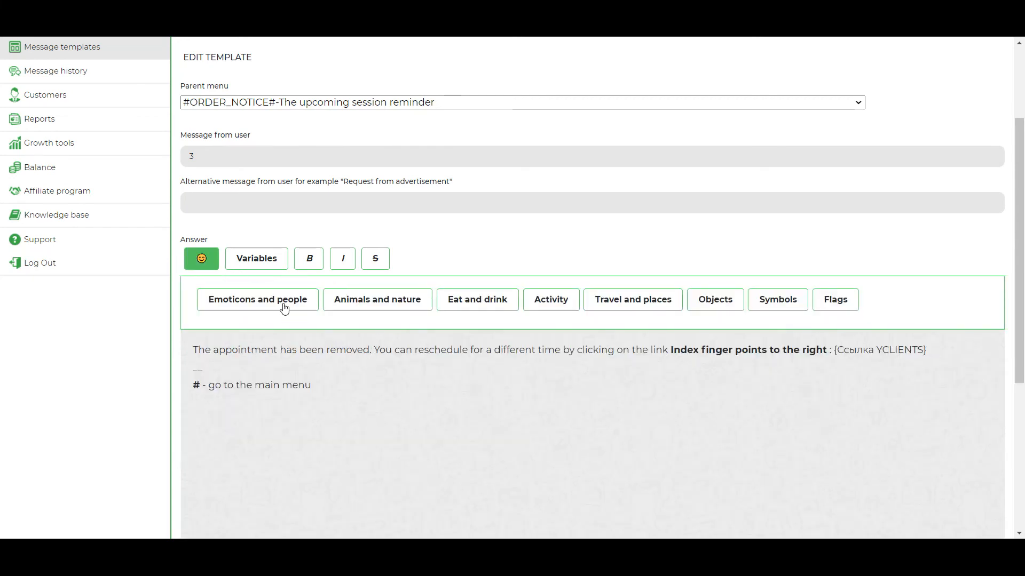
scroll(411, 347, "down", 4)
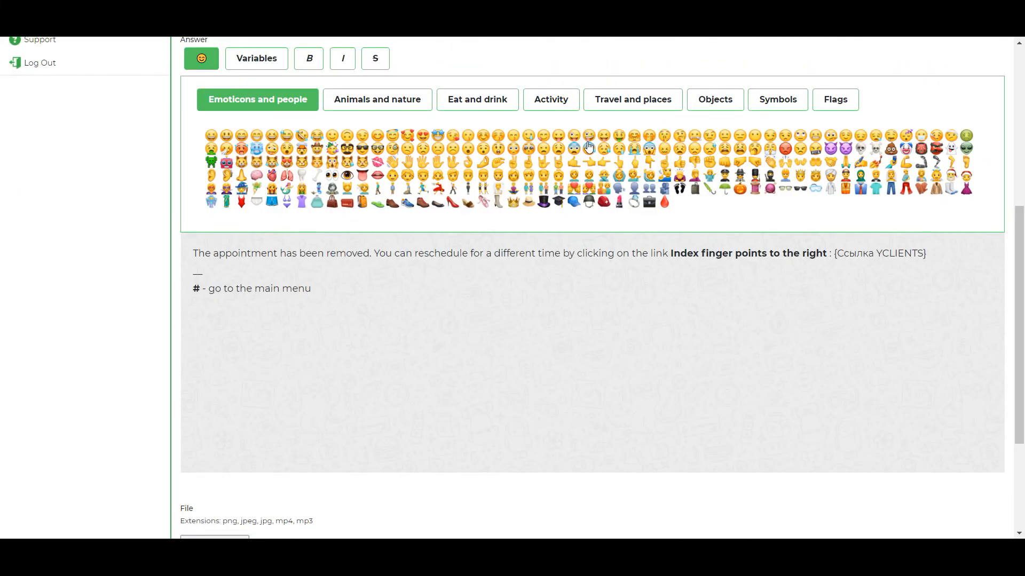
left_click(754, 140)
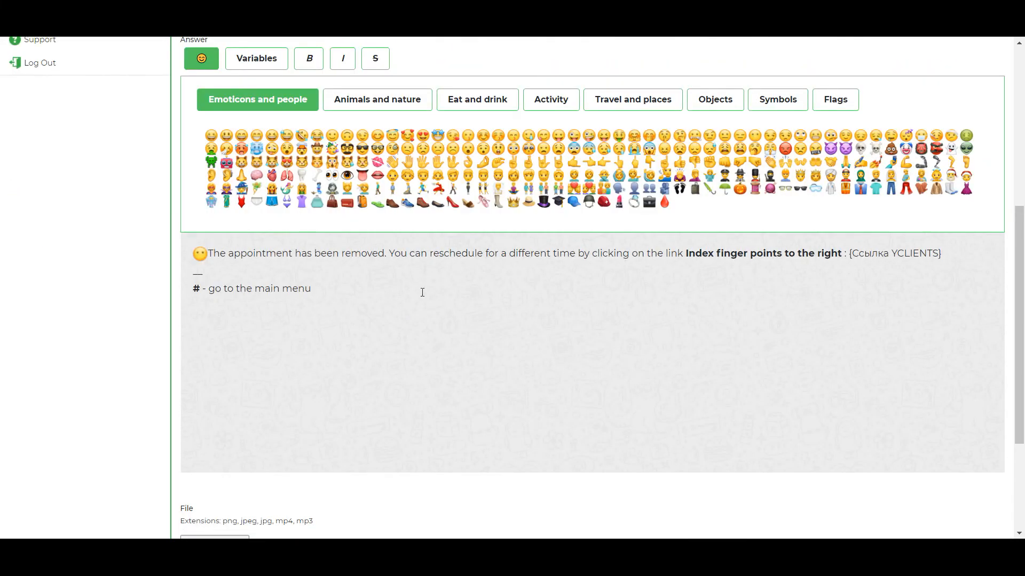
scroll(407, 249, "down", 3)
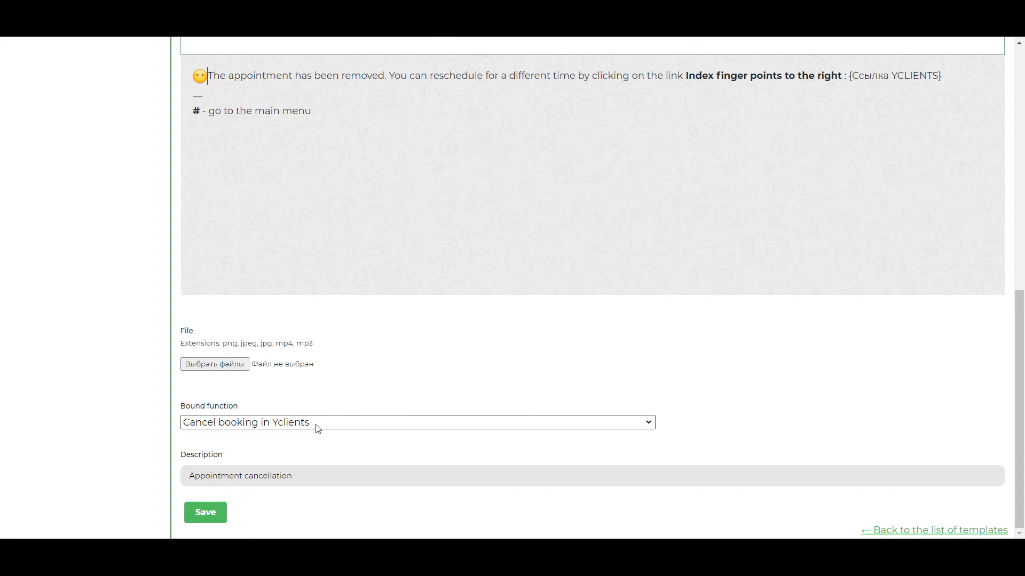
left_click(219, 514)
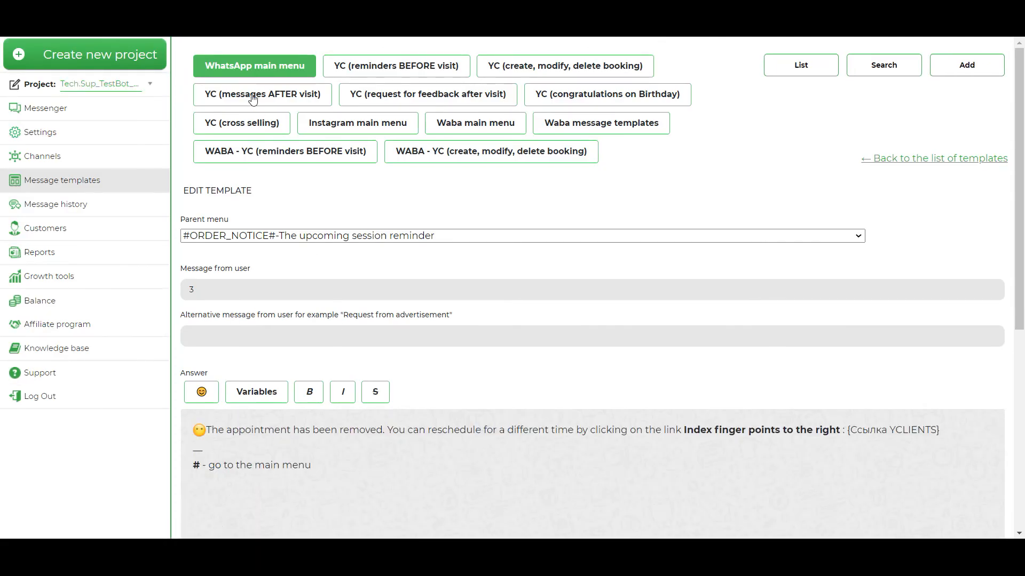
Return to the WhatsApp main menu templates and check the edited appointment cancellation answer in the list
left_click(259, 62)
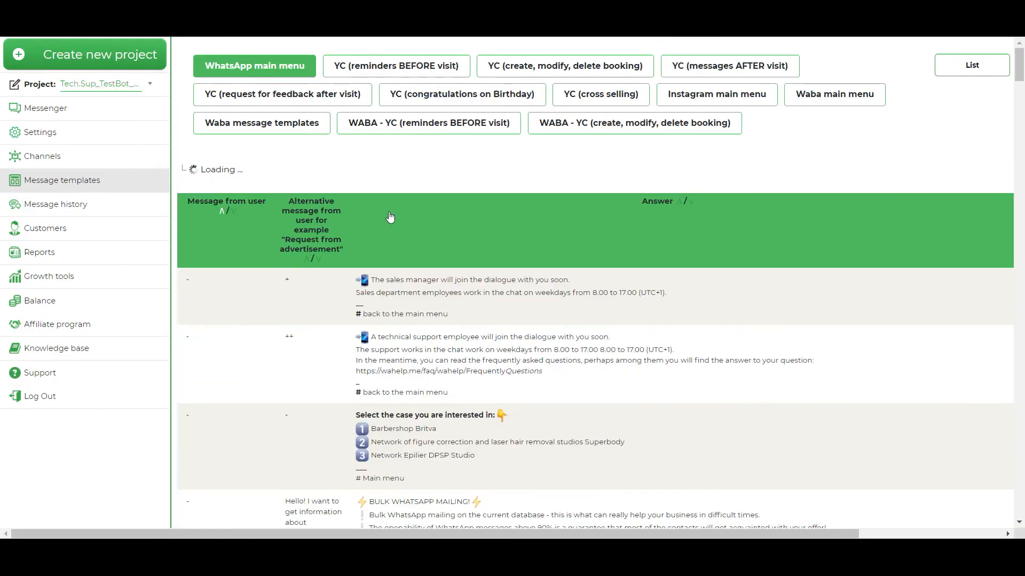
scroll(448, 290, "down", 20)
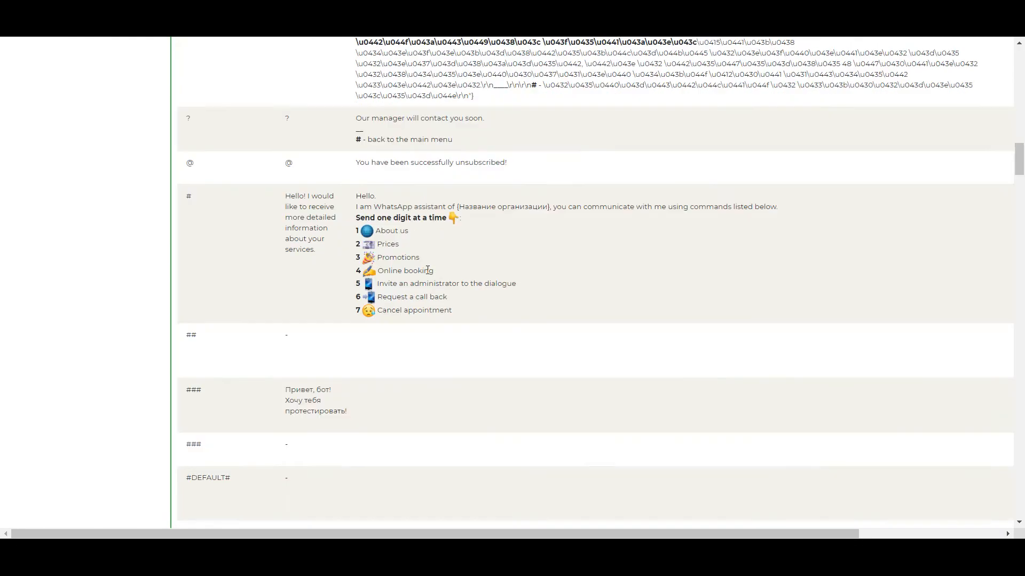
scroll(424, 269, "down", 20)
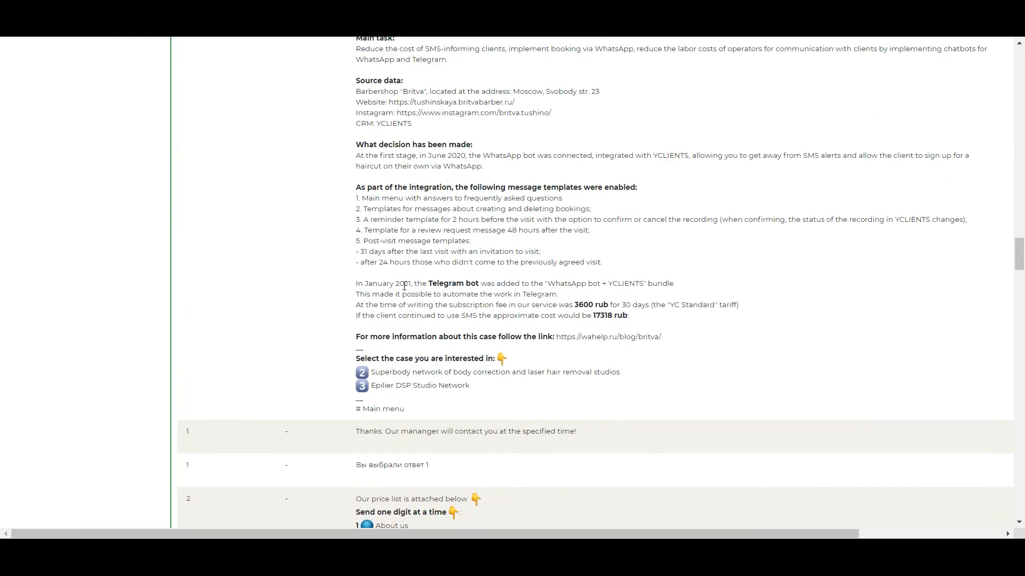
scroll(404, 286, "down", 20)
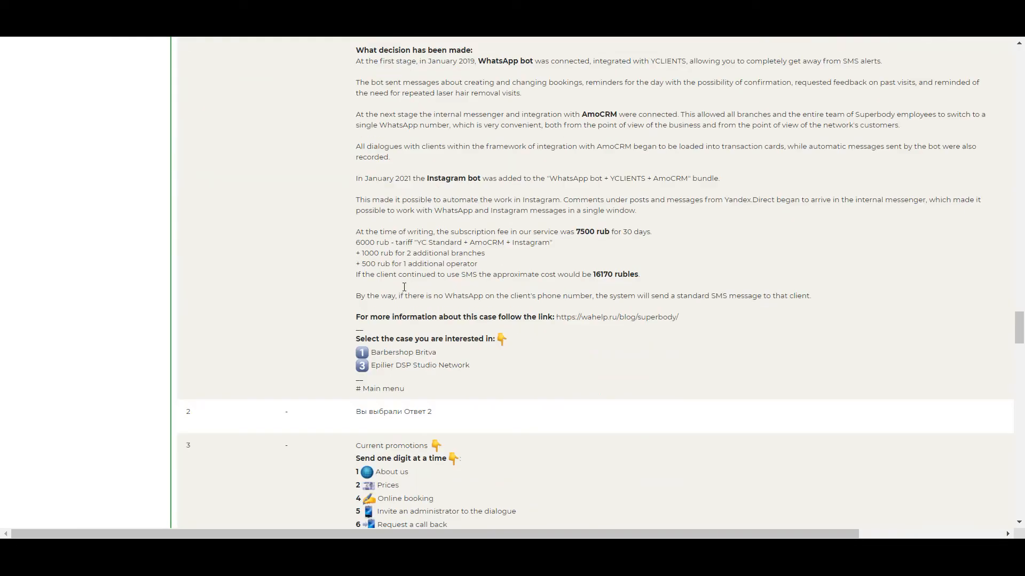
scroll(406, 286, "down", 2)
left_click_drag(452, 534, 508, 536)
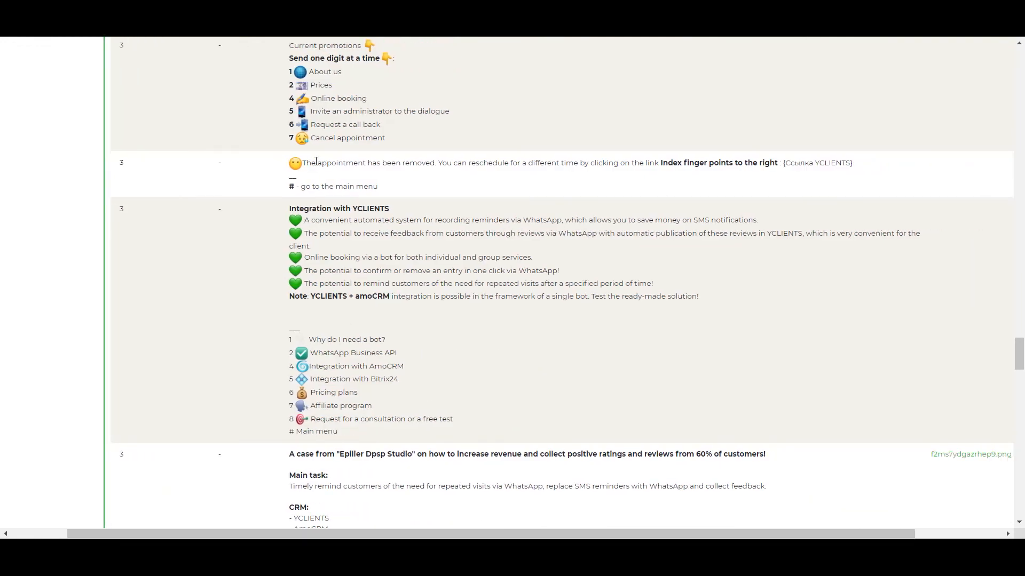